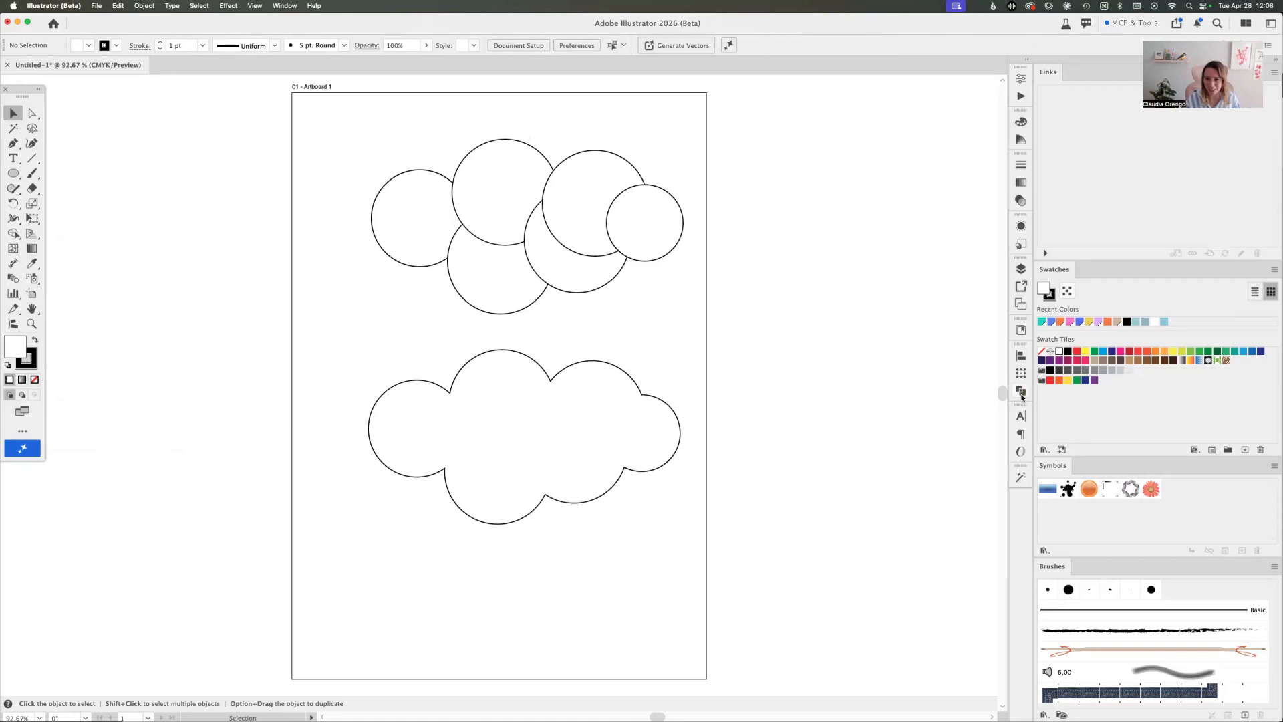
Unite the six overlapping circles in the upper half of the artboard into one cloud shape with Pathfinder
click(285, 6)
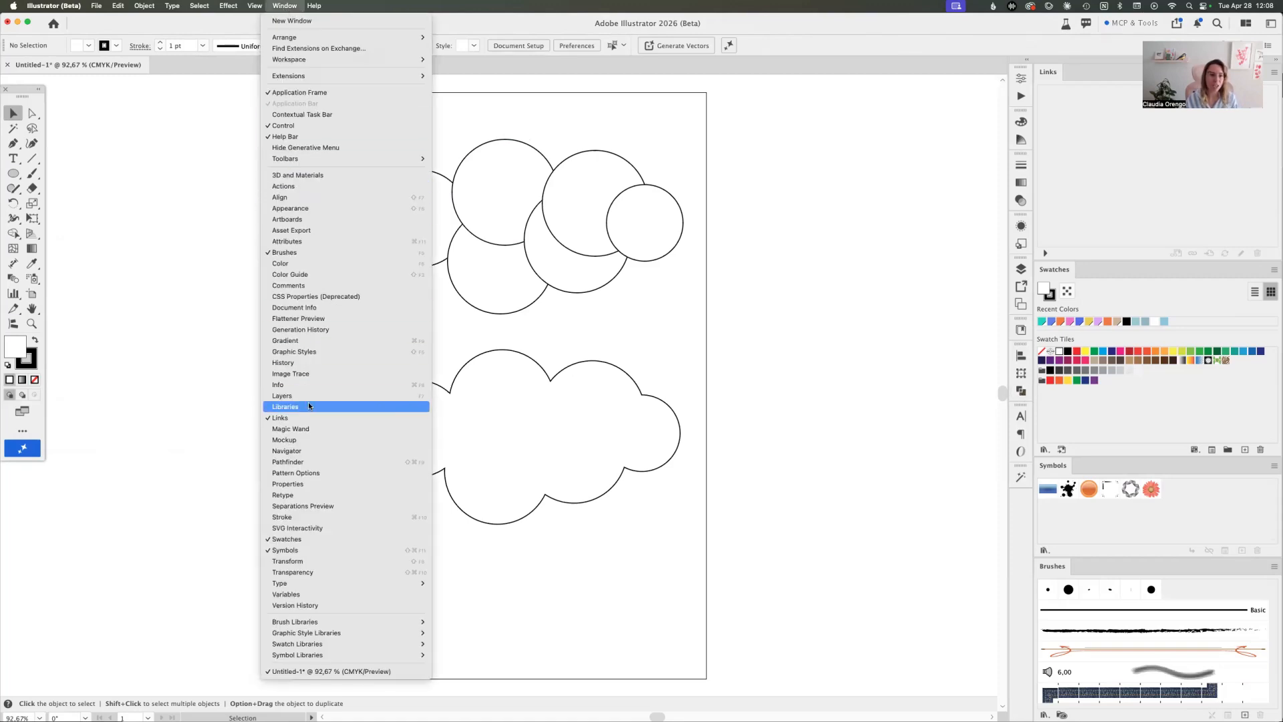
click(290, 463)
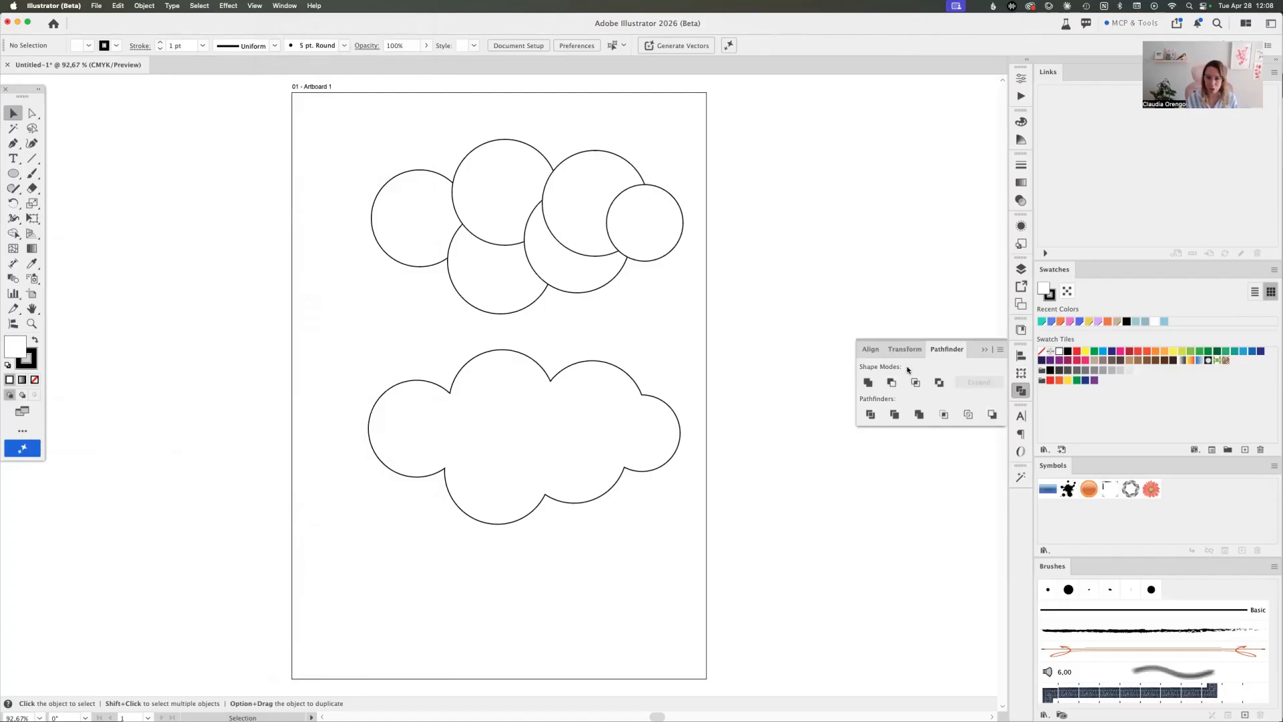
drag(676, 290, 454, 211)
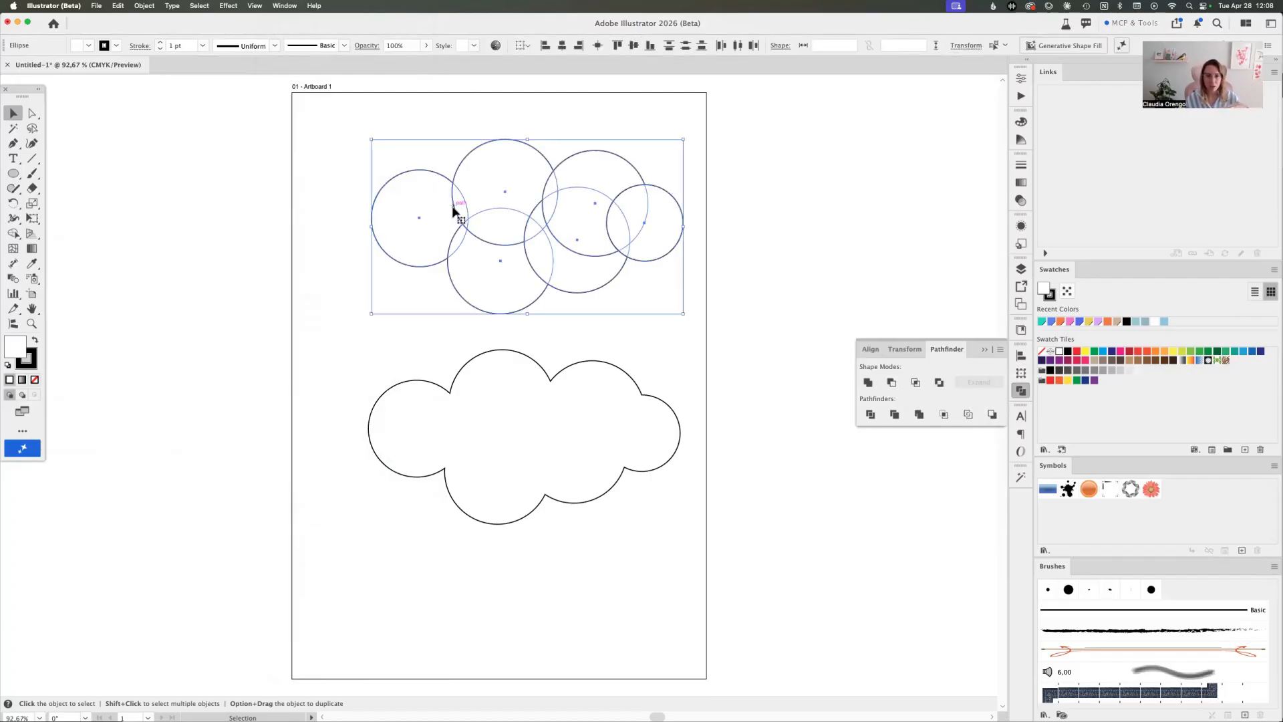
click(717, 214)
drag(678, 169, 371, 276)
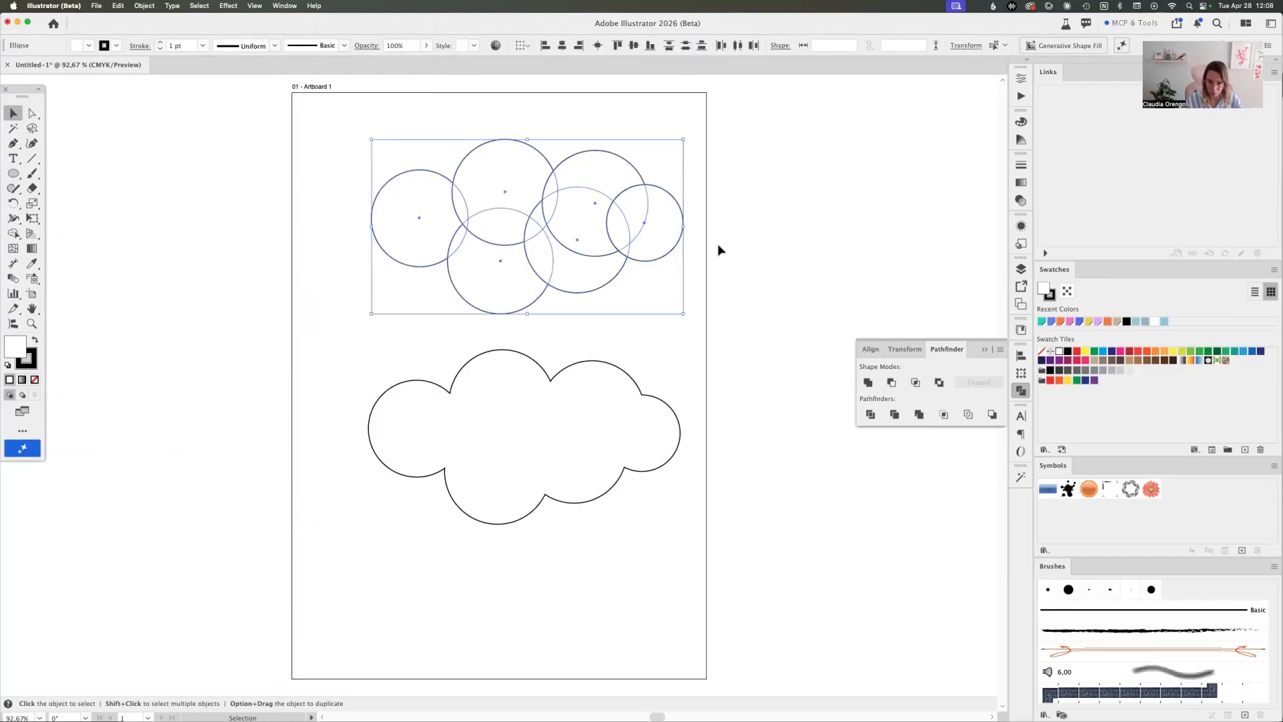
click(867, 383)
click(736, 297)
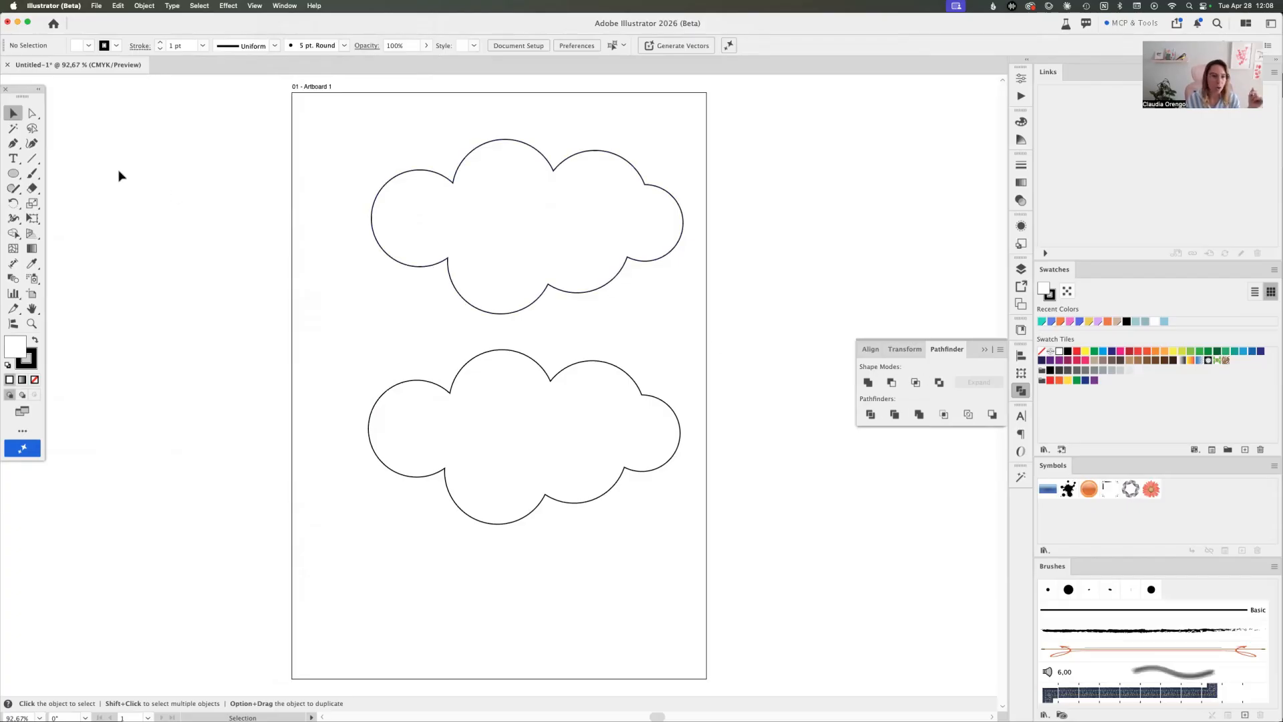
Draw a 210 × 297 mm rectangle covering the artboard, send it behind the clouds and fill it light blue
click(13, 175)
drag(14, 176, 67, 169)
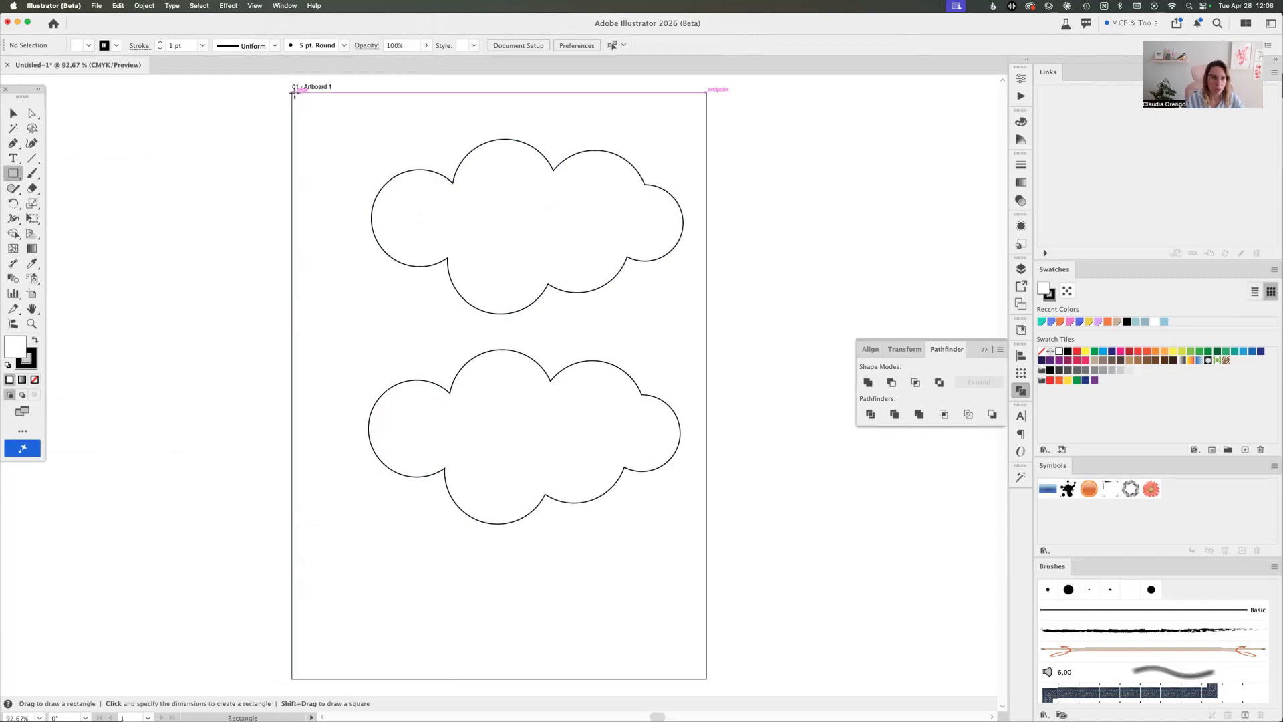
drag(294, 93, 706, 681)
key(super+shift+bracketleft)
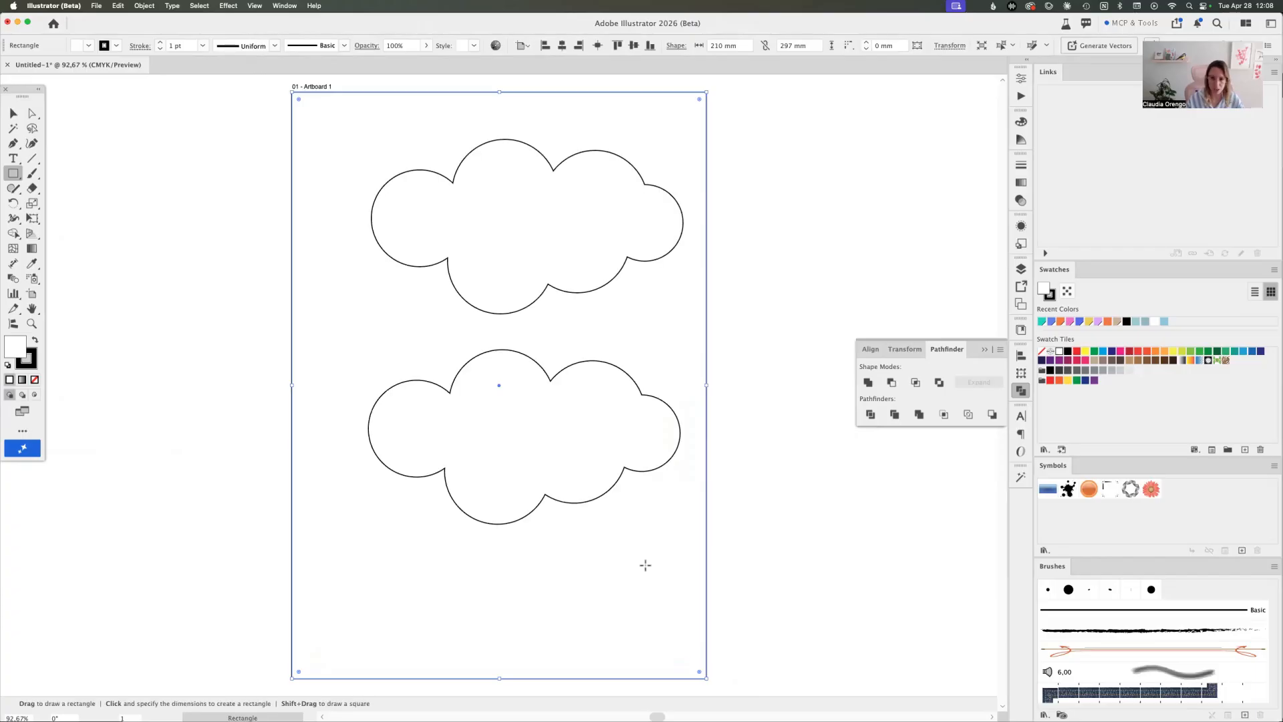
click(1136, 322)
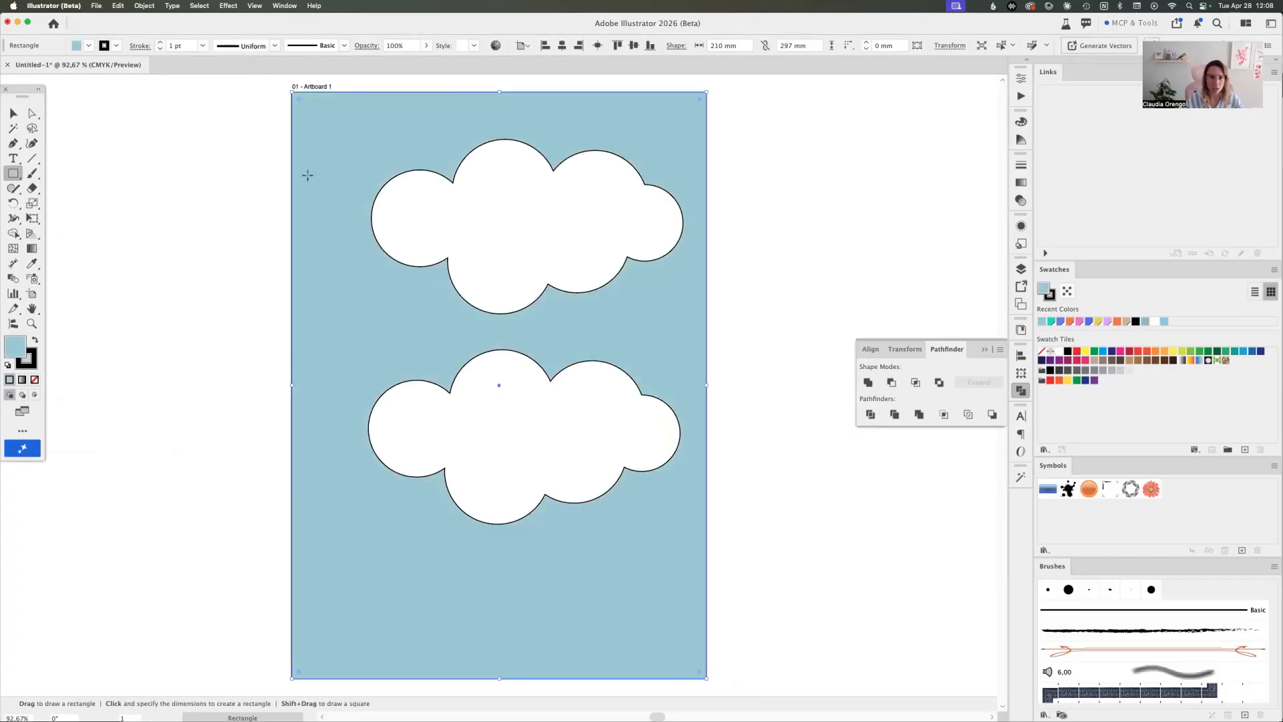
Remove the stroke from both clouds and the background rectangle
click(12, 115)
drag(837, 166, 498, 406)
click(116, 46)
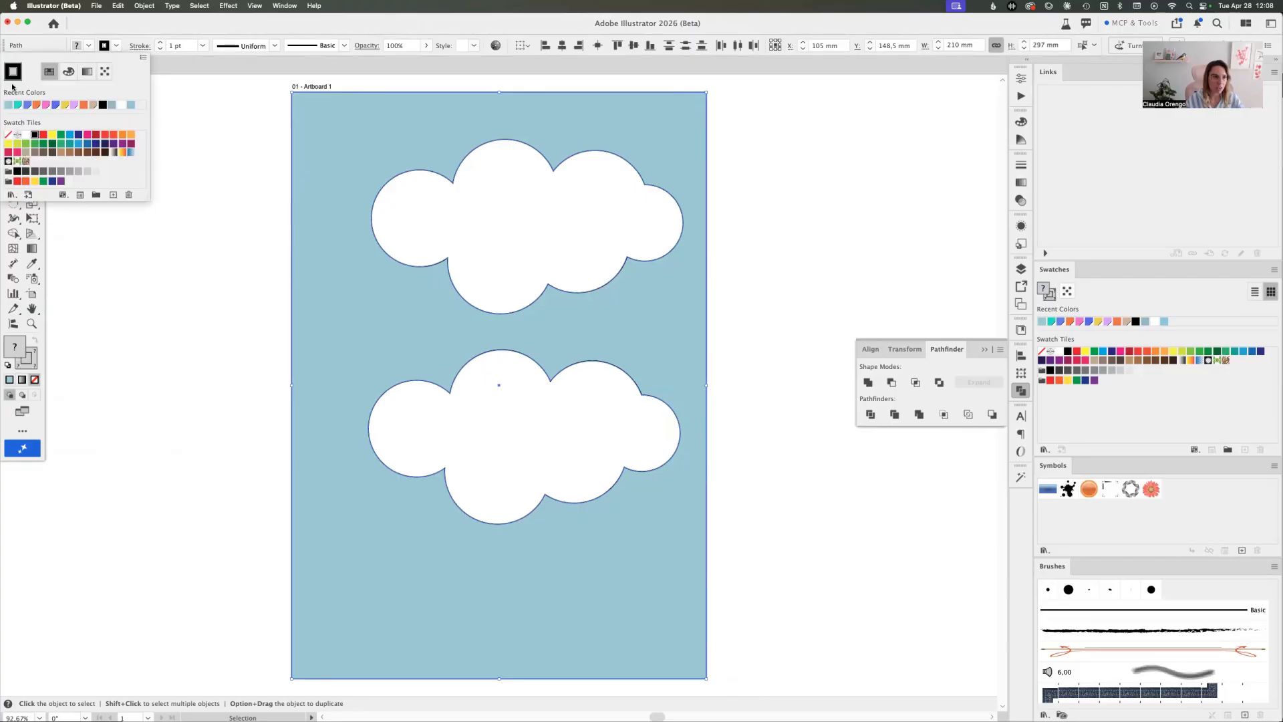
click(8, 134)
click(261, 172)
click(259, 169)
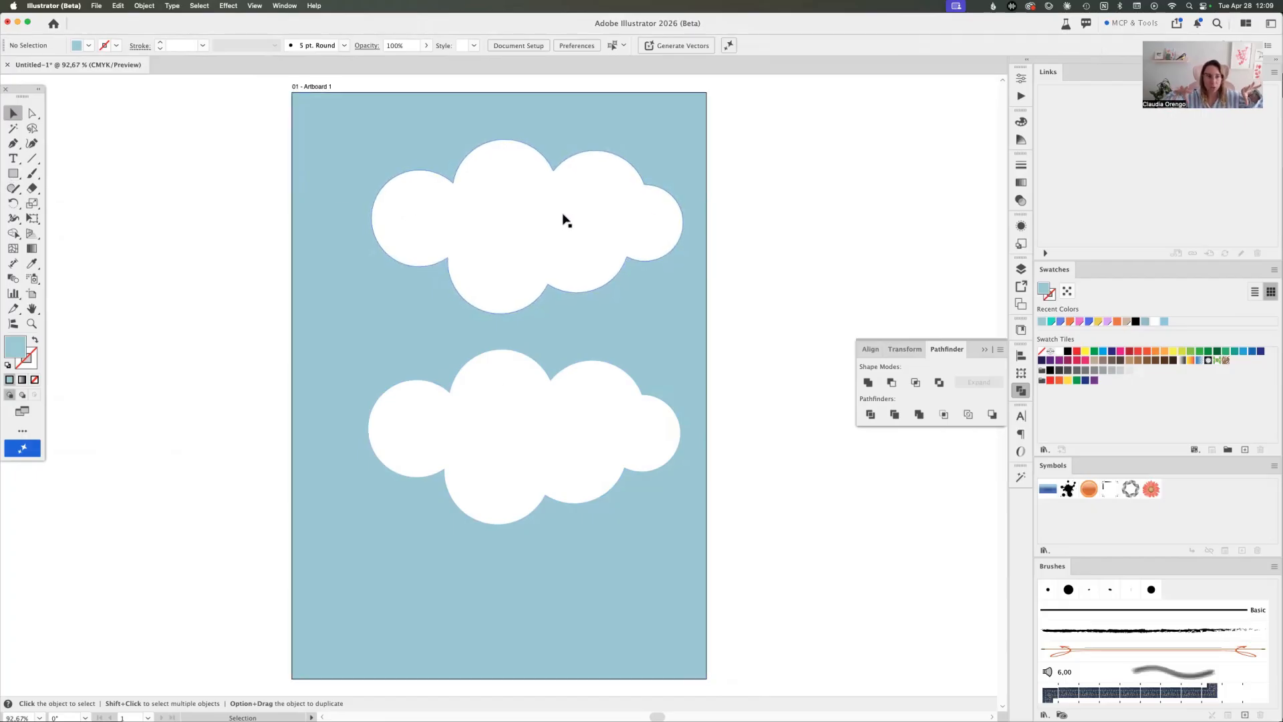
Add two matching upright ellipses about 5.6 × 12.2 mm as eyes on the upper cloud and fill them orange
drag(13, 174, 47, 204)
drag(475, 204, 592, 226)
key(v)
shift+click(483, 215)
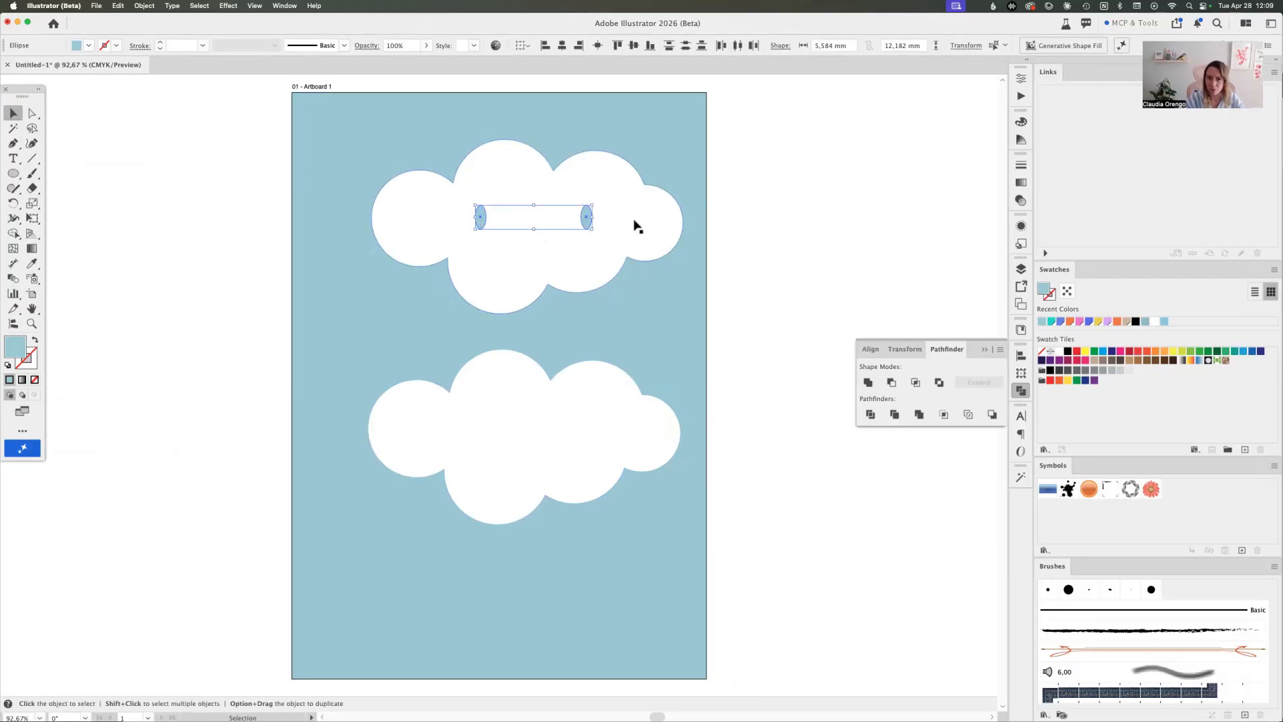
click(1103, 360)
click(1121, 351)
click(1156, 351)
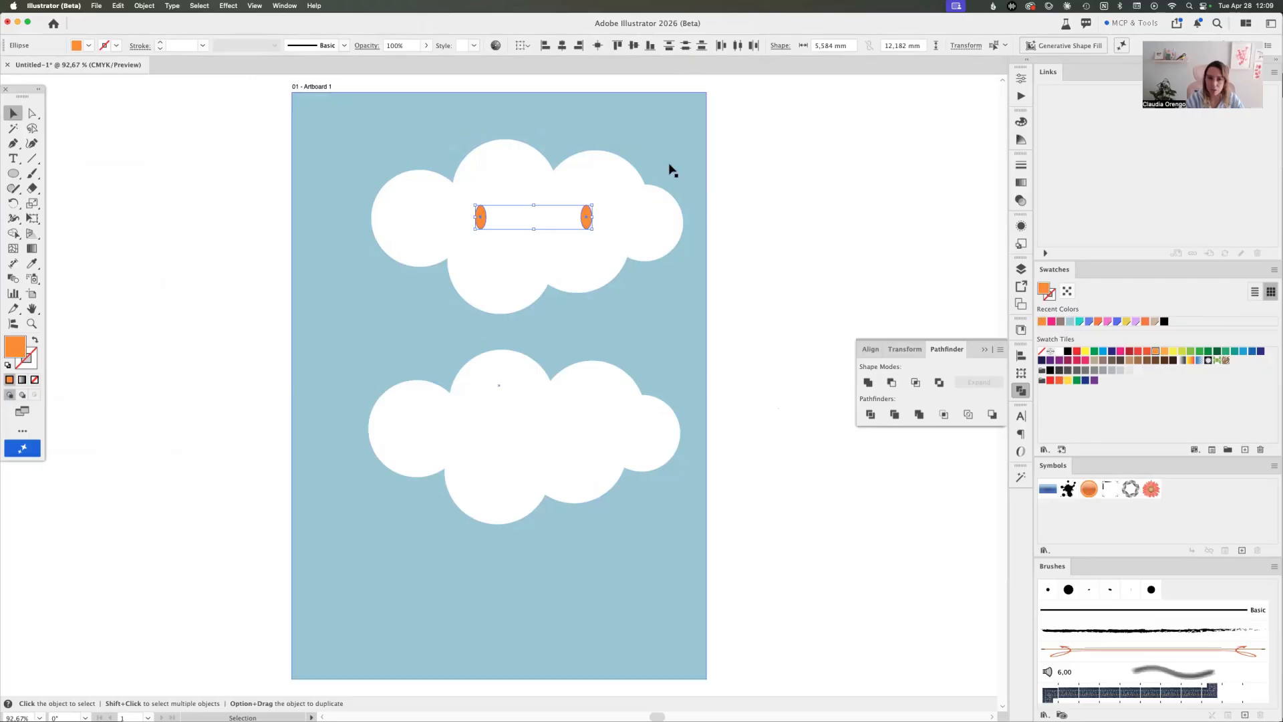
Cut the two orange eyes out of the upper cloud with Minus Front and move the cloud slightly up and left
drag(776, 183, 464, 252)
click(618, 216)
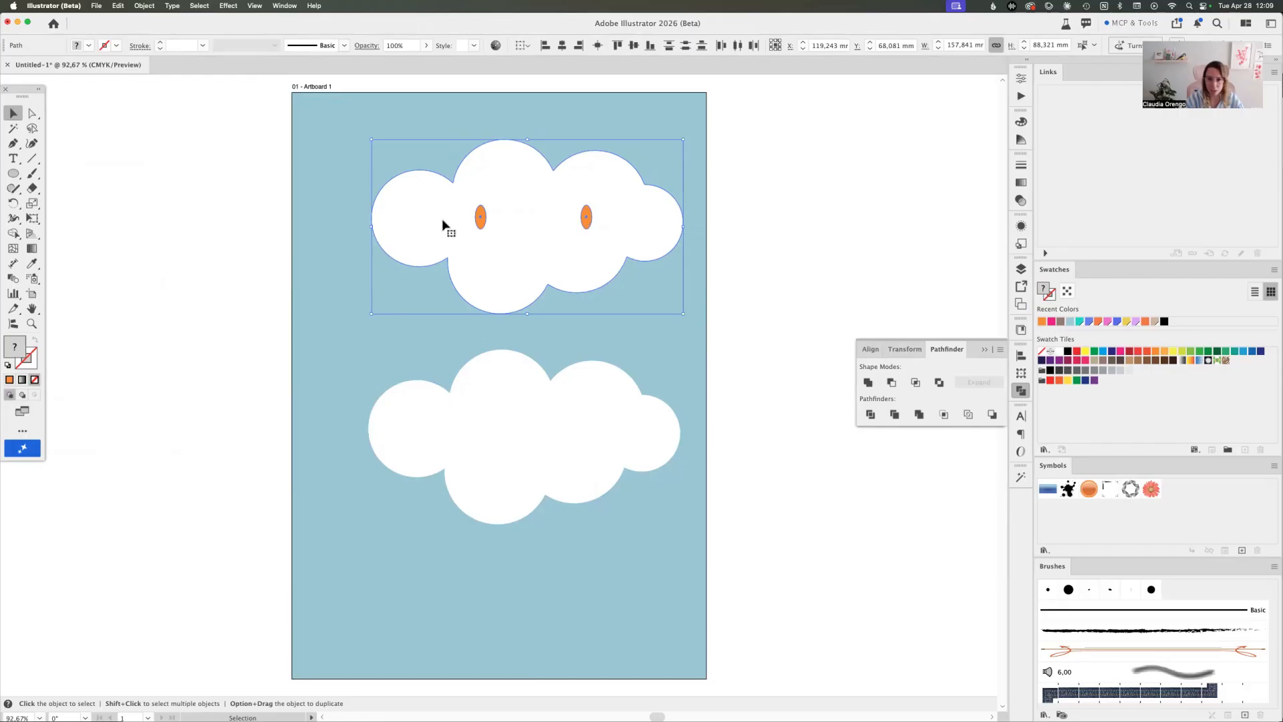
click(892, 384)
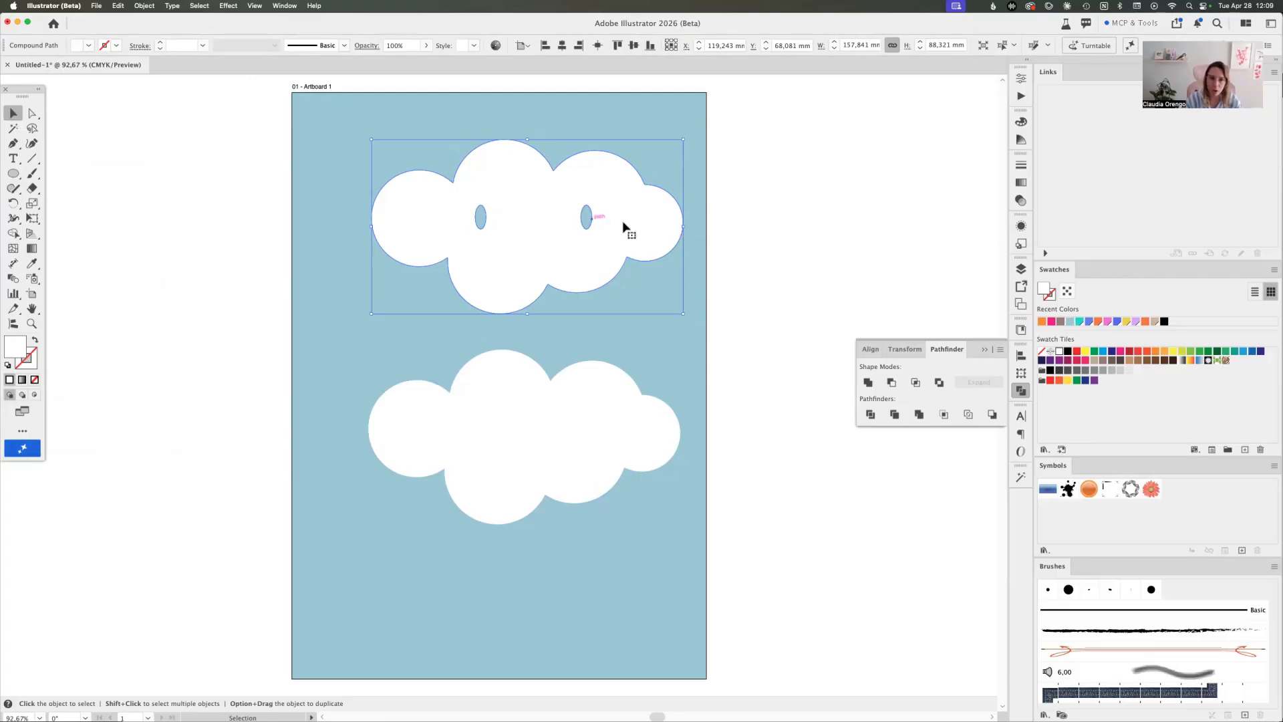
click(700, 231)
drag(639, 222, 619, 207)
click(72, 192)
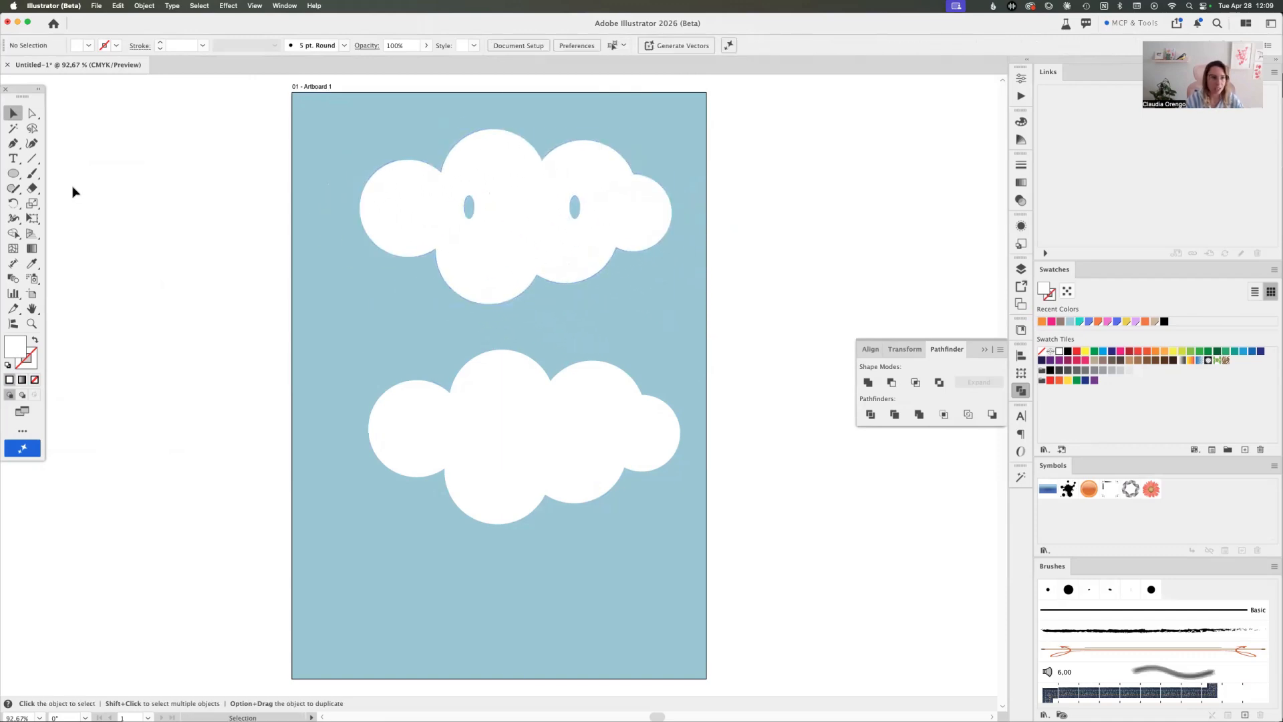
Place an ellipse about 93 × 117 mm behind the upper cloud, fill it yellow and move the cloud over it
click(361, 120)
click(13, 174)
drag(433, 101, 616, 333)
key(v)
shift+click(669, 272)
key(super+shift+[)
click(817, 239)
click(571, 120)
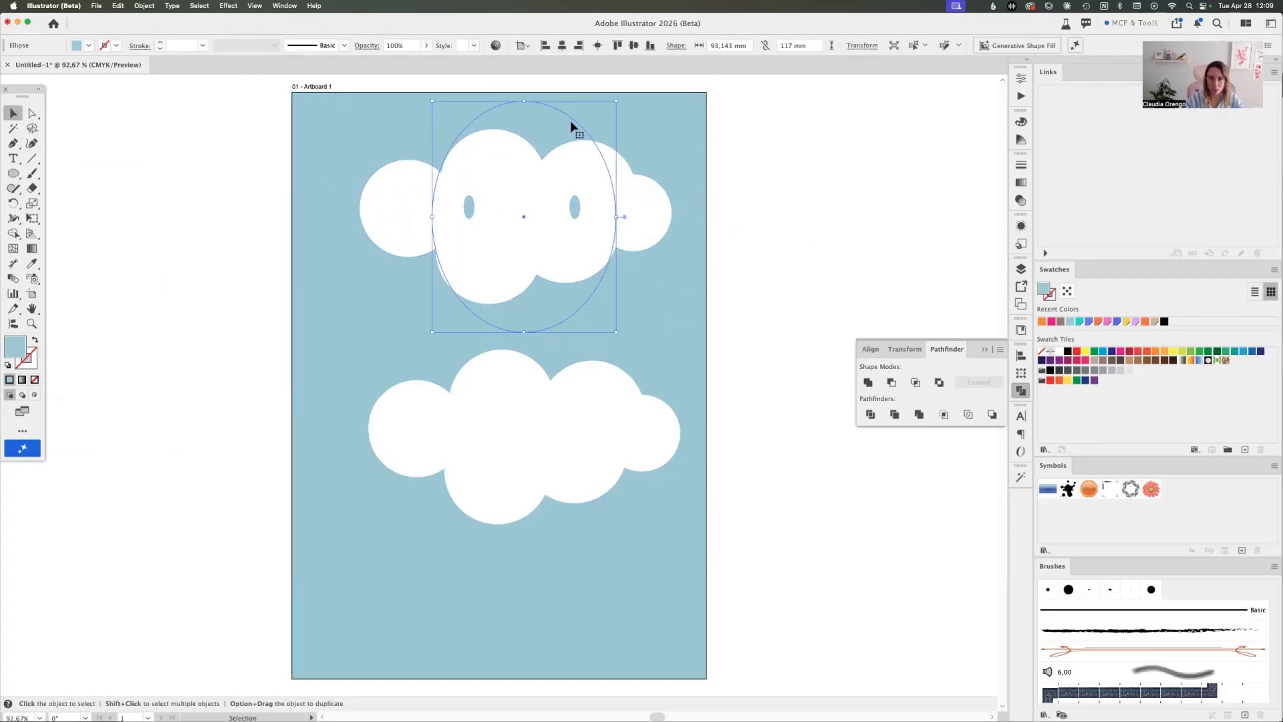
click(1086, 352)
click(828, 294)
drag(651, 206, 659, 237)
Undo the cloud move and the yellow ellipse placed behind it
key(super+z)
key(super+z)
key(super+z)
key(super+z)
click(814, 252)
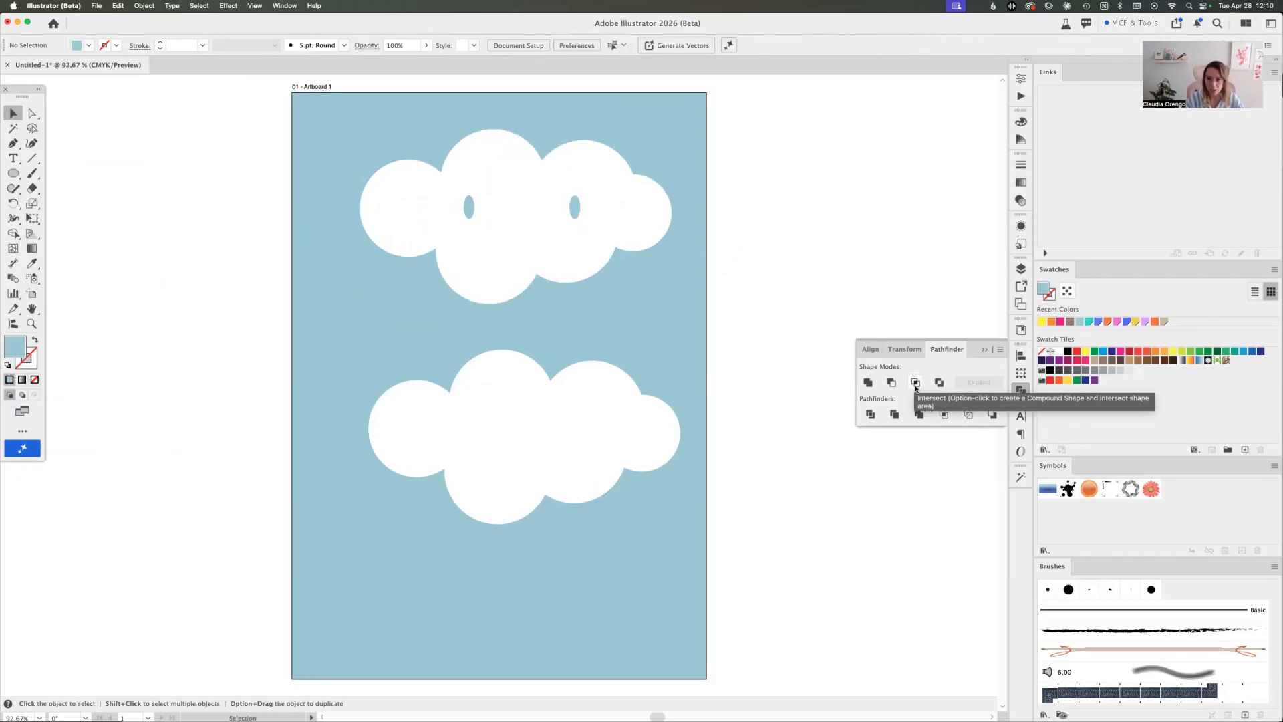
Draw a yellow circle about 35 mm in diameter near the artboard's left edge and add an overlapping copy diagonally below it
click(13, 174)
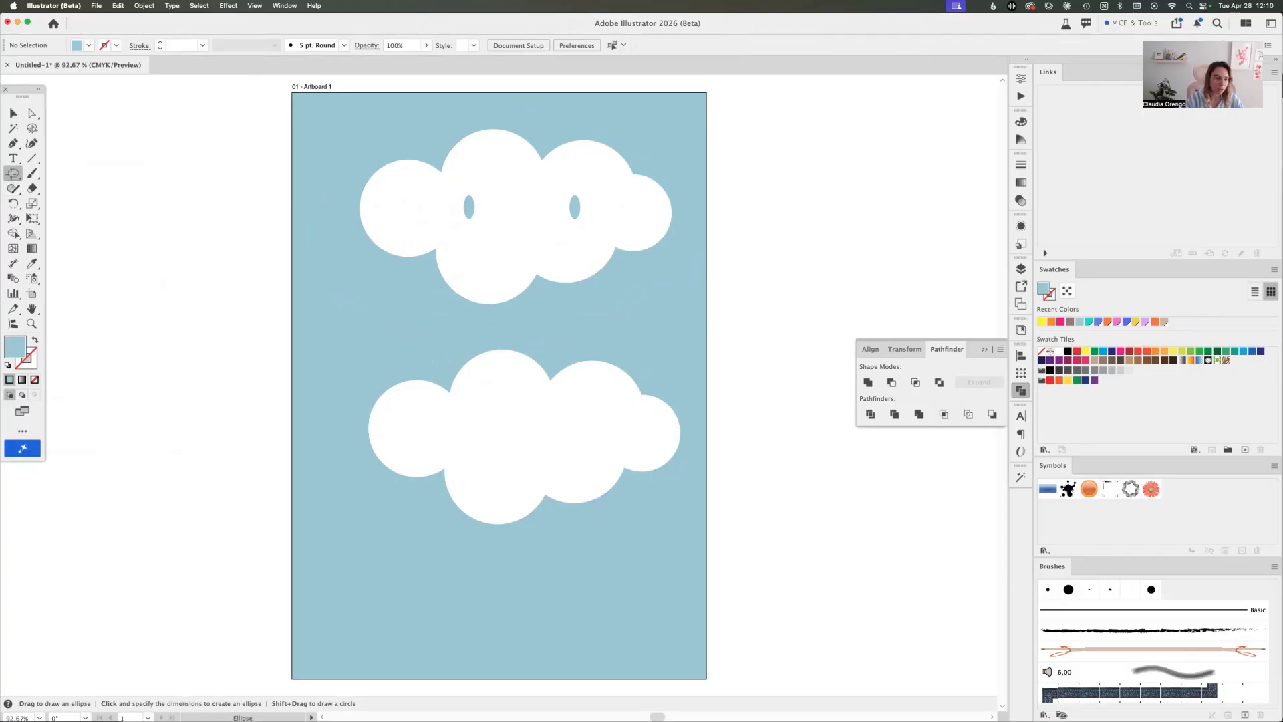
drag(307, 279, 378, 350)
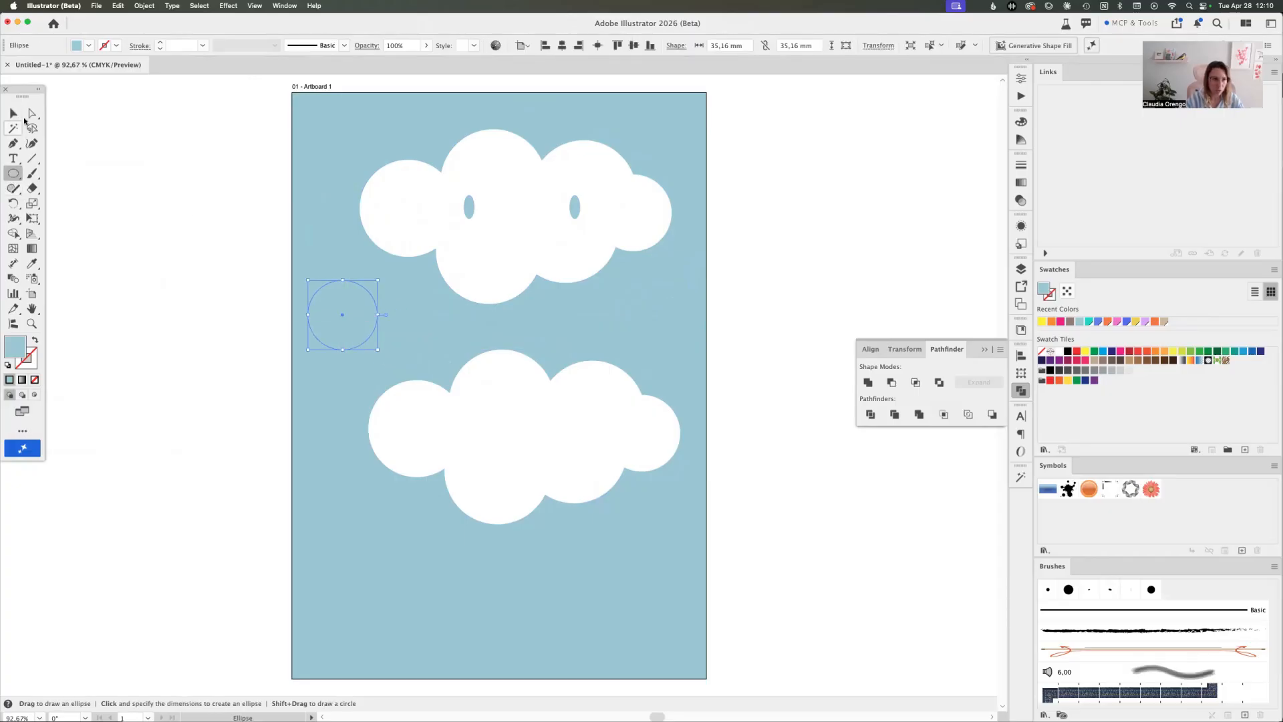
click(1085, 351)
key(v)
click(811, 279)
drag(351, 315, 392, 352)
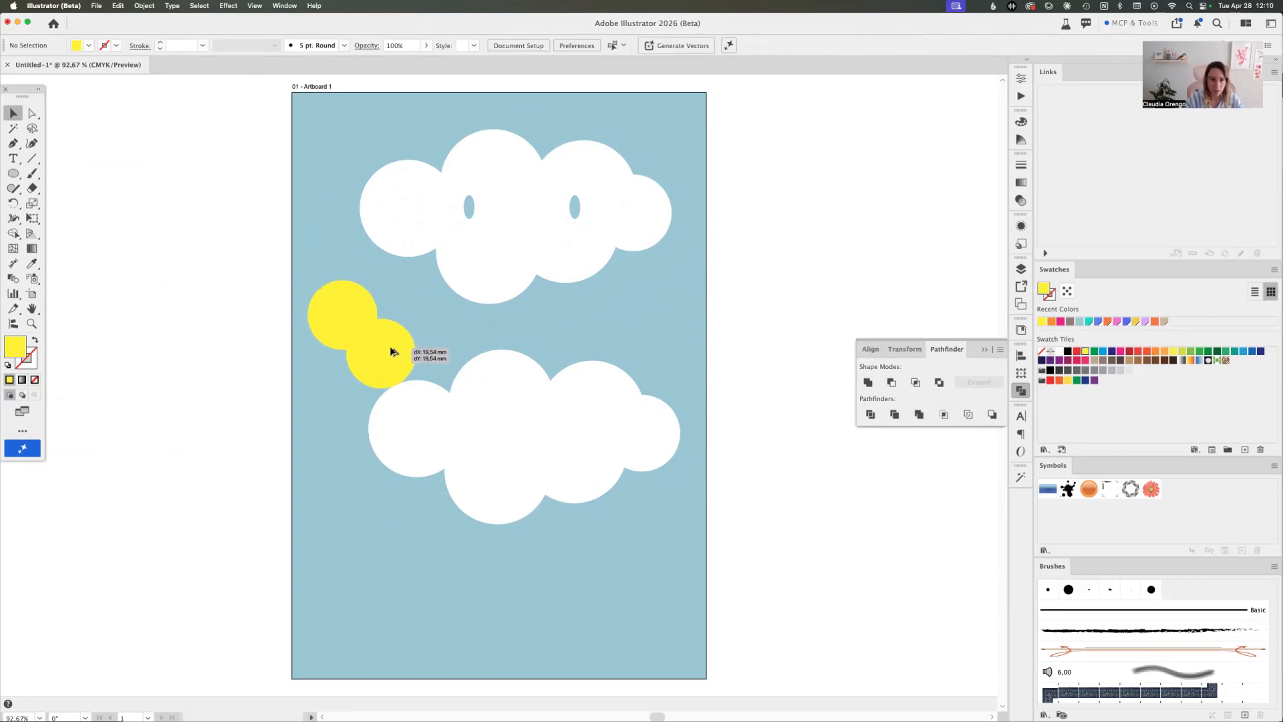
Try the Intersect and Exclude shape modes on the two overlapping yellow circles, undoing each
shift+click(346, 311)
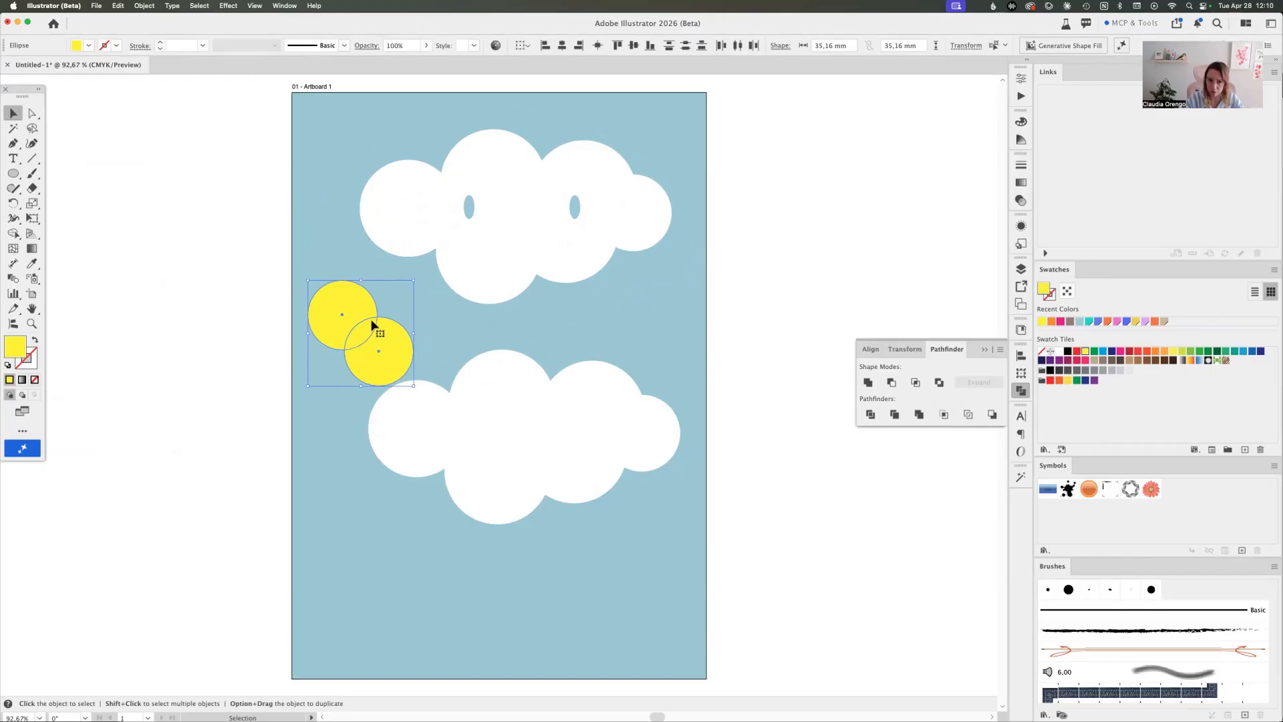
click(913, 385)
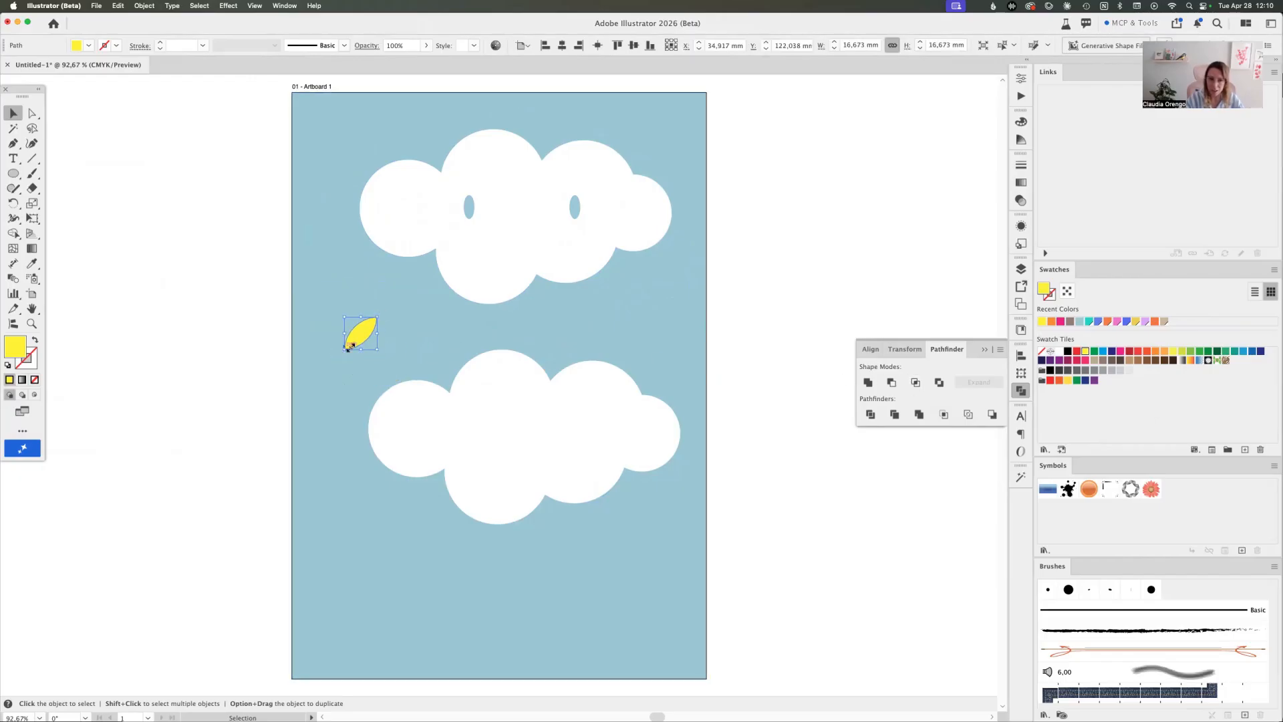
click(283, 335)
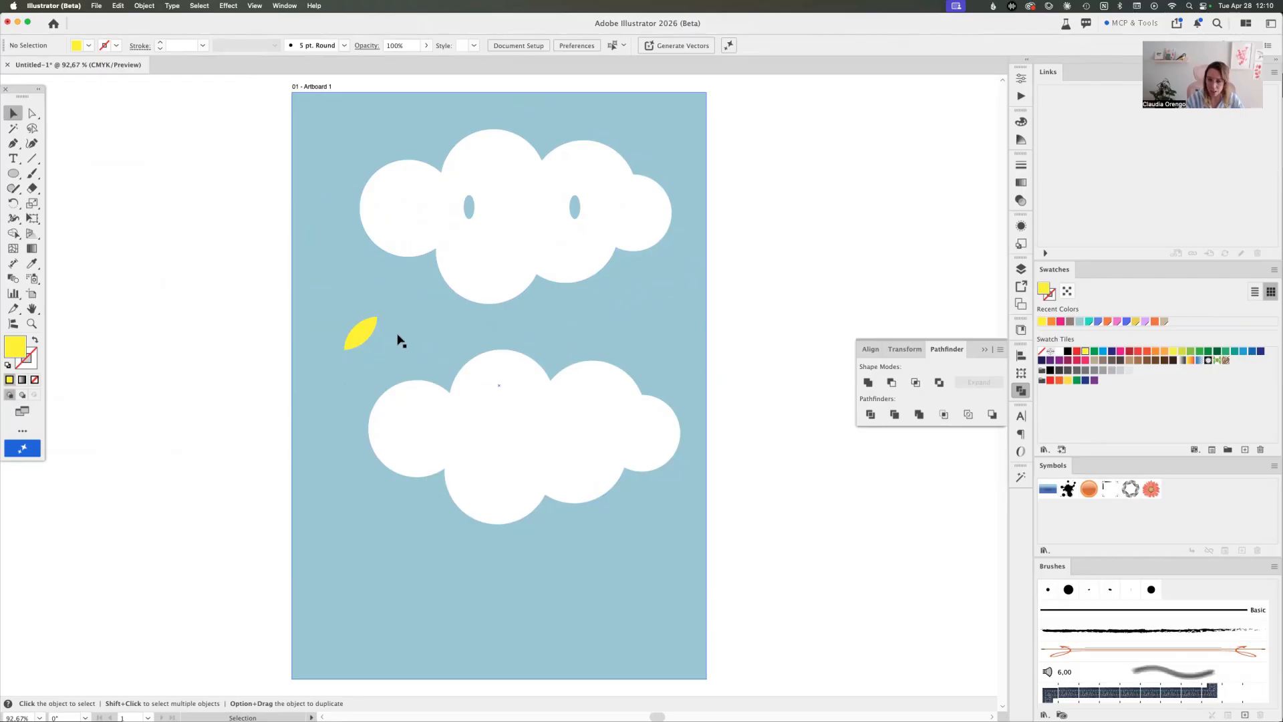
key(super+z)
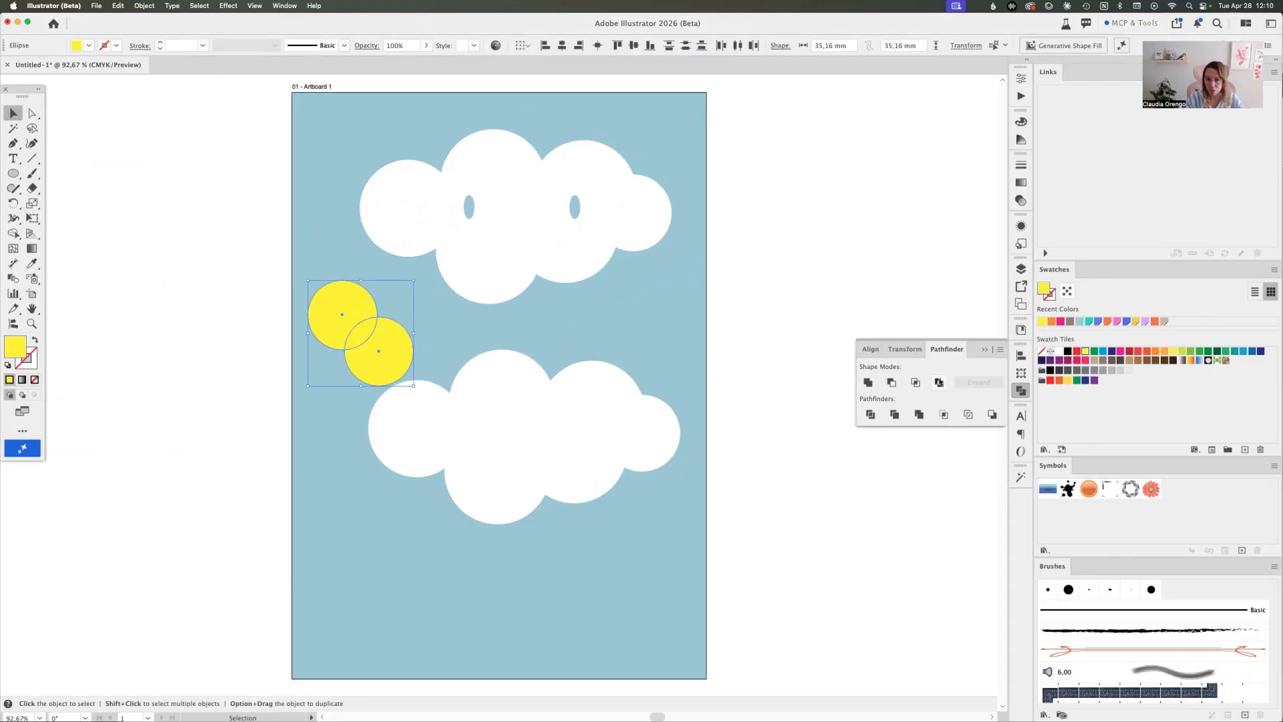
click(939, 382)
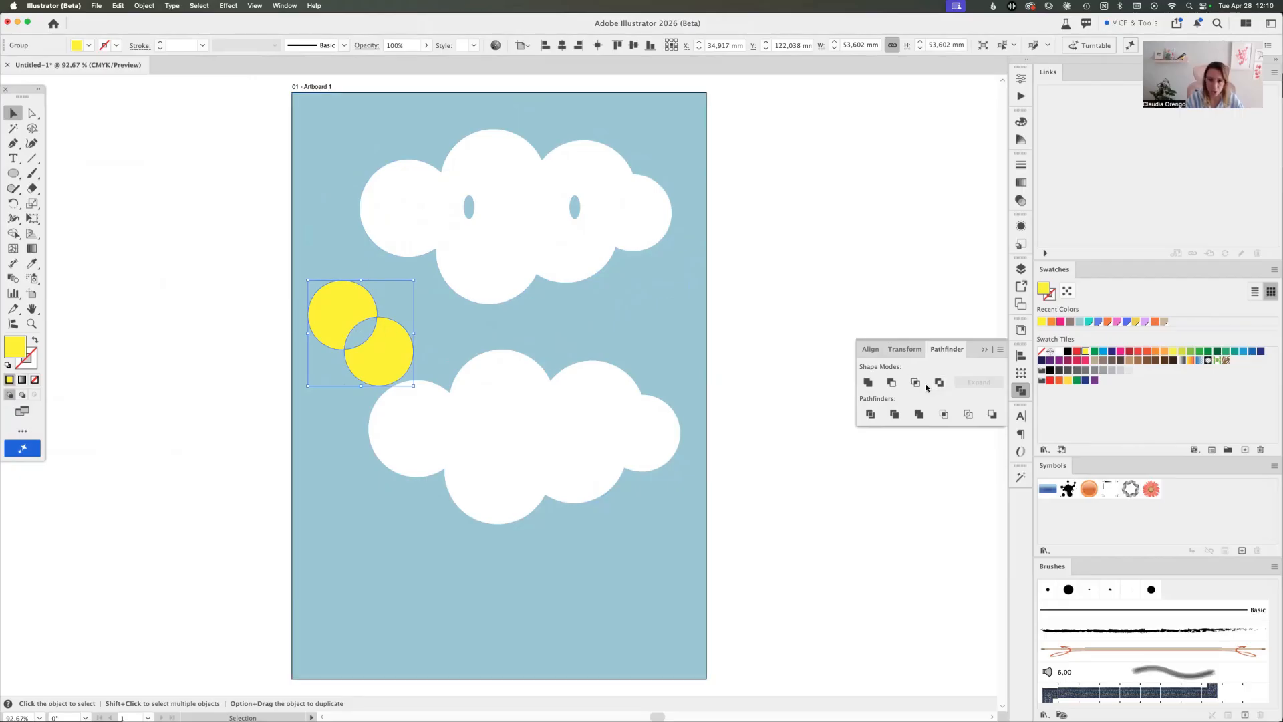
key(super+z)
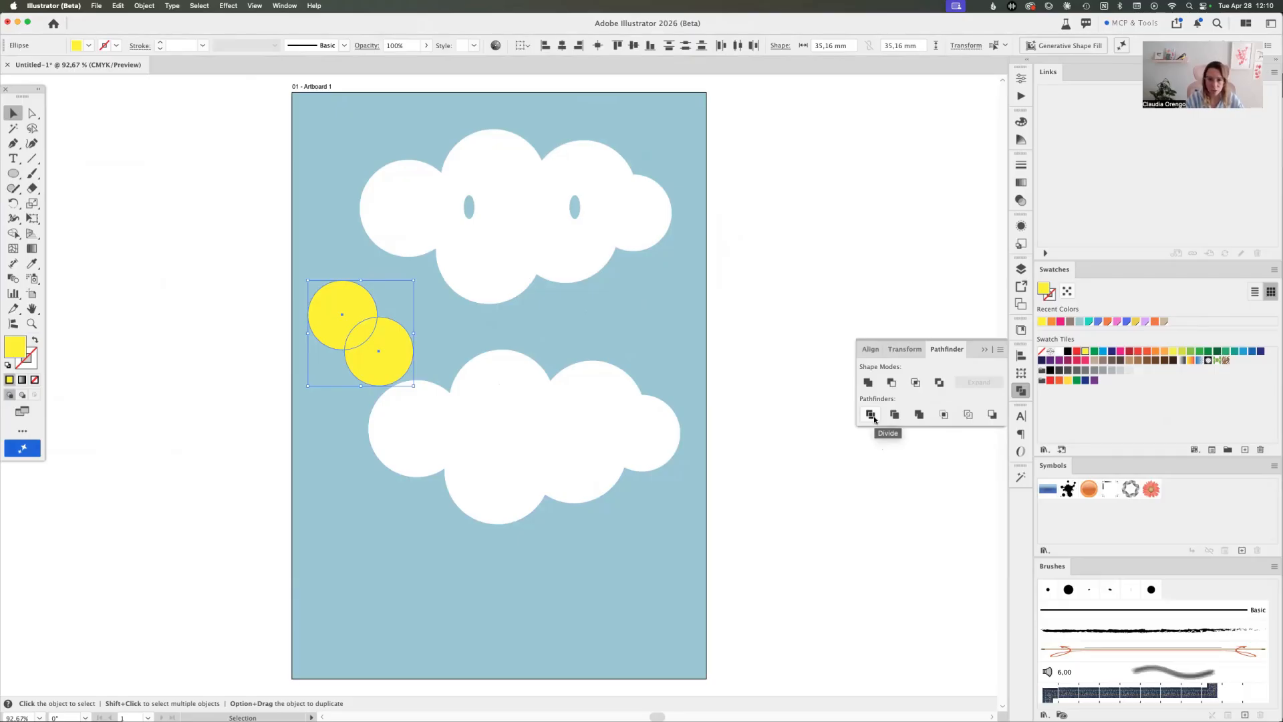
Move the two yellow circles between the clouds so they overlap side by side, and select both
click(761, 318)
drag(401, 367, 480, 345)
drag(355, 320, 431, 330)
shift+click(482, 337)
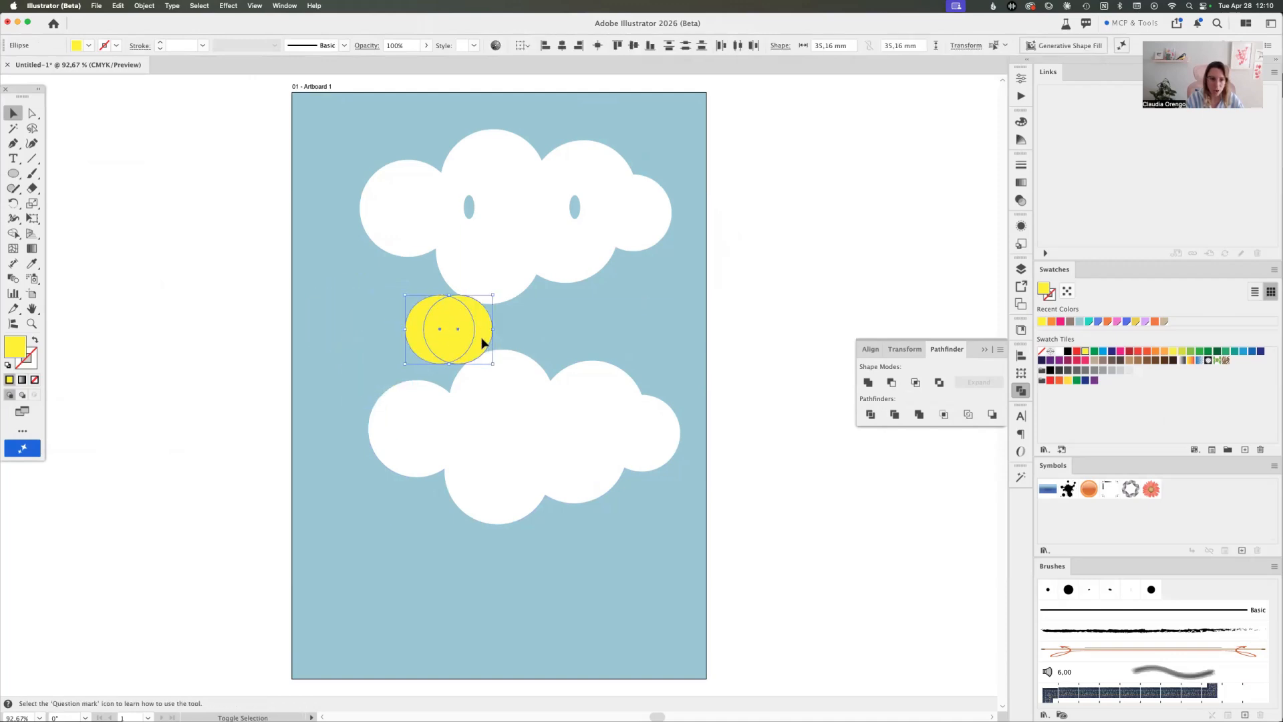
Divide the two overlapping yellow circles and try pulling the resulting pieces apart
click(875, 417)
click(602, 326)
drag(461, 338, 427, 340)
double_click(469, 333)
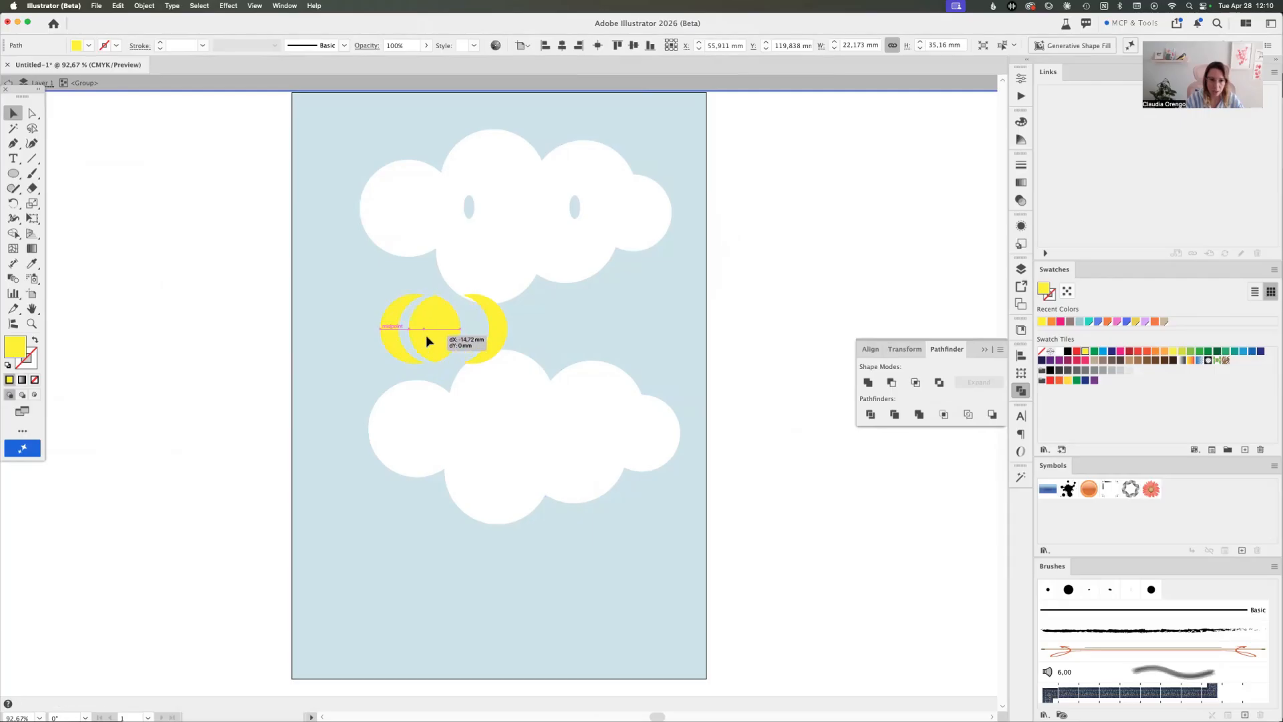
click(479, 337)
key(super+z)
key(super+z)
Recolour the divided circles' middle piece dark magenta and the right piece blue
double_click(755, 334)
key(a)
click(467, 336)
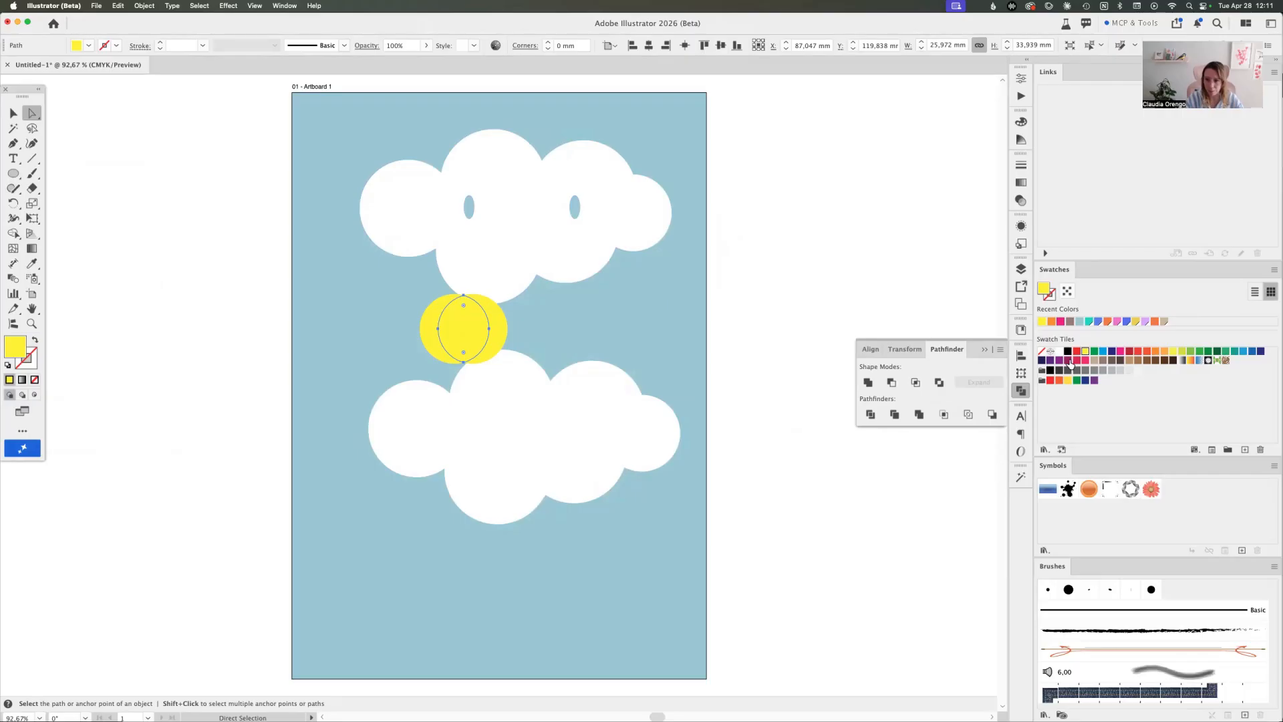
click(1069, 361)
click(497, 335)
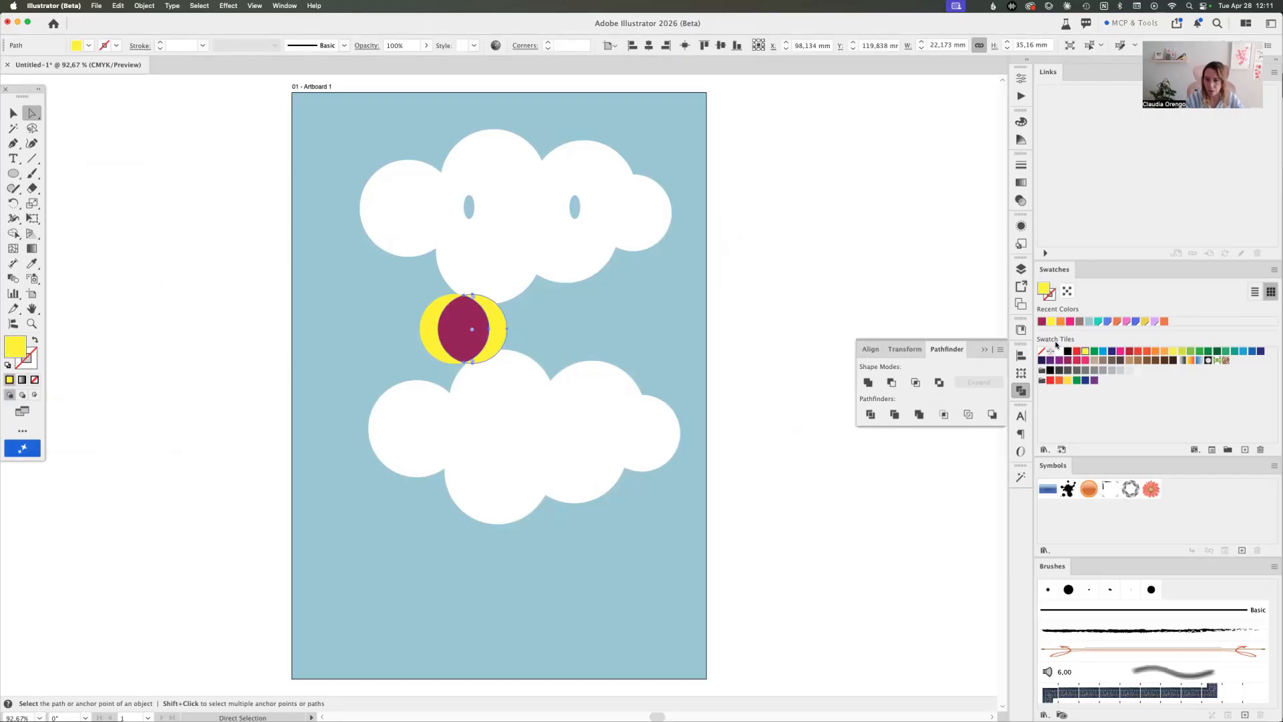
click(1102, 351)
click(730, 284)
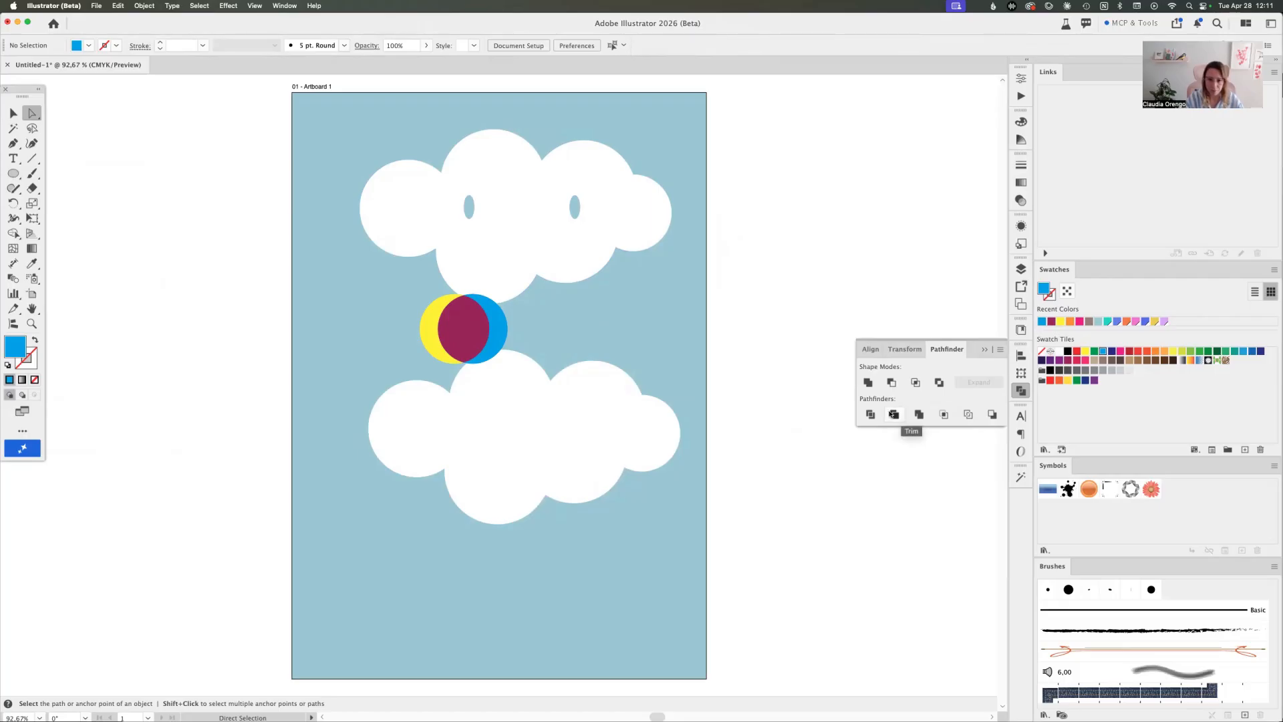
Undo the recolouring, the move and the division of the two yellow circles
key(super+z)
key(super+z)
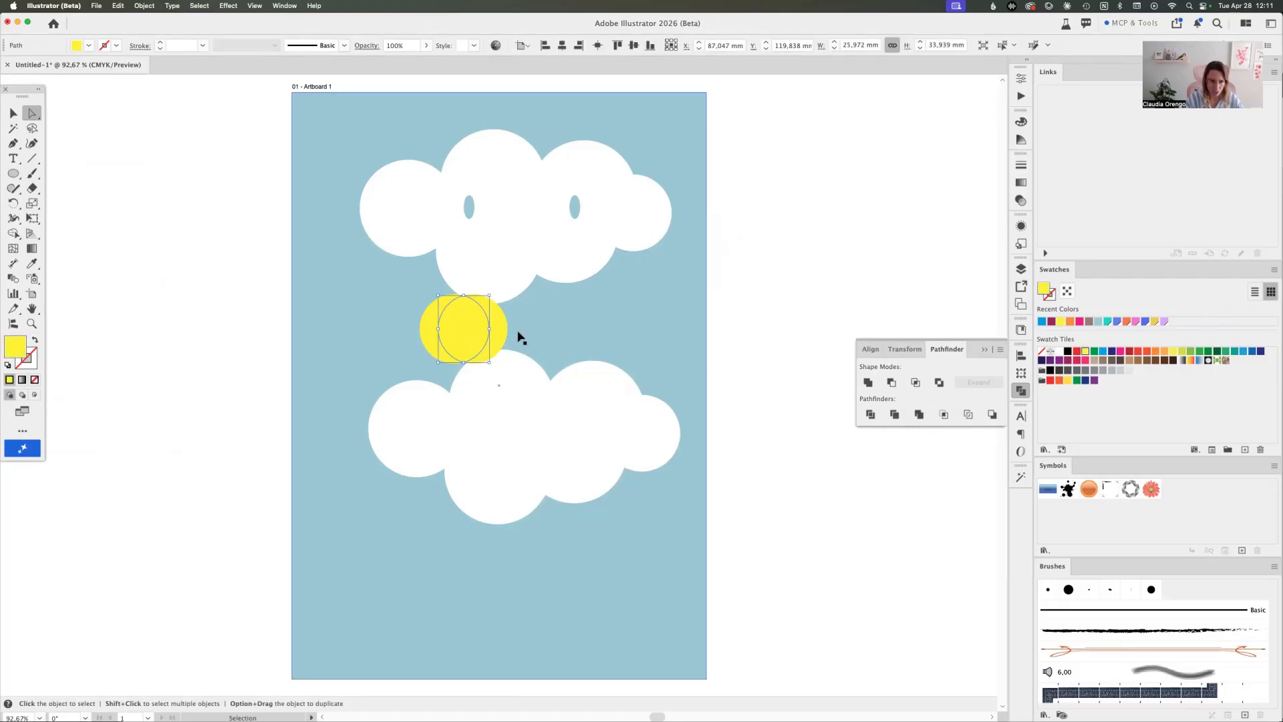
key(super+z)
key(v)
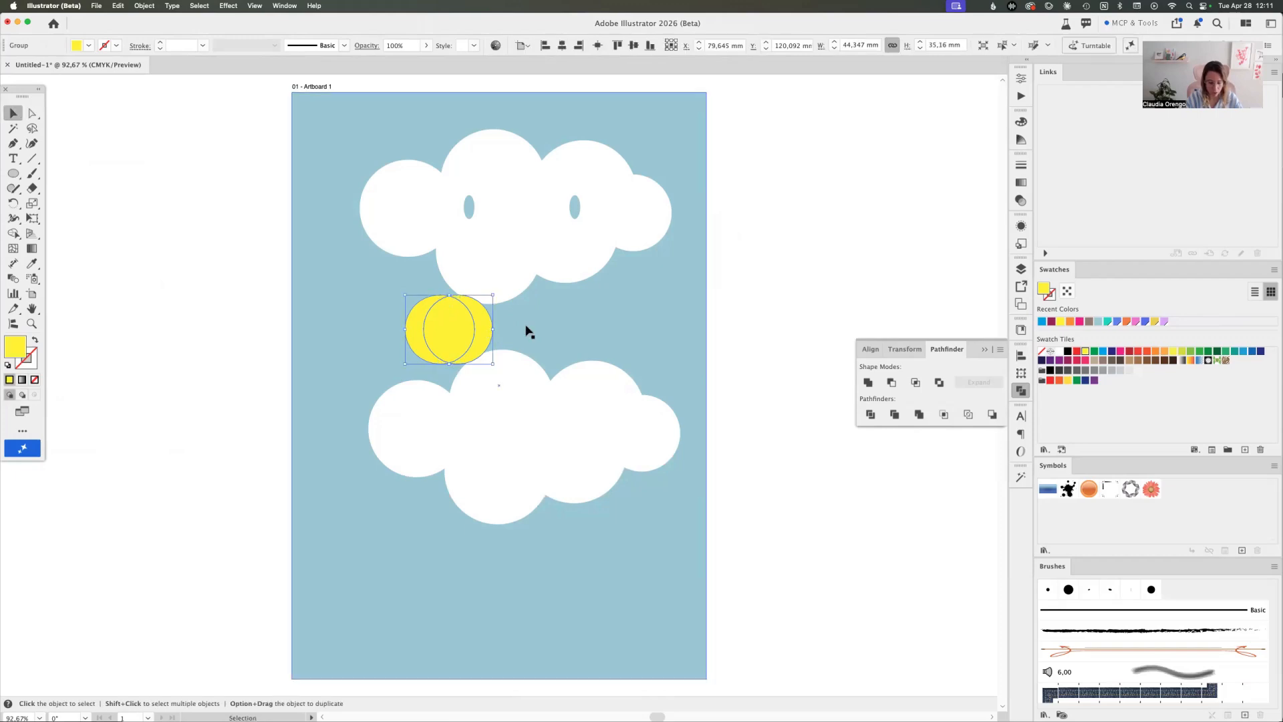
Move the right yellow circle outward so the pair overlaps only narrowly, and apply Trim to both circles
drag(476, 332, 527, 336)
drag(475, 324, 517, 338)
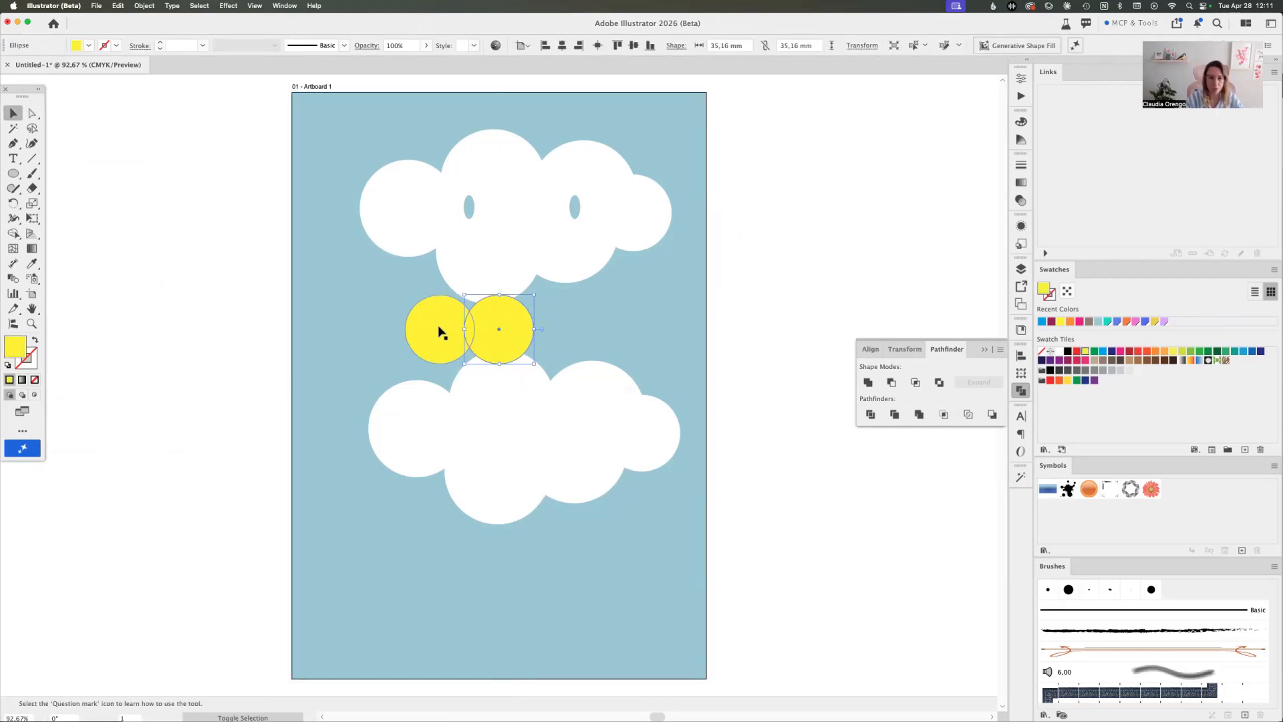
shift+click(438, 330)
click(895, 416)
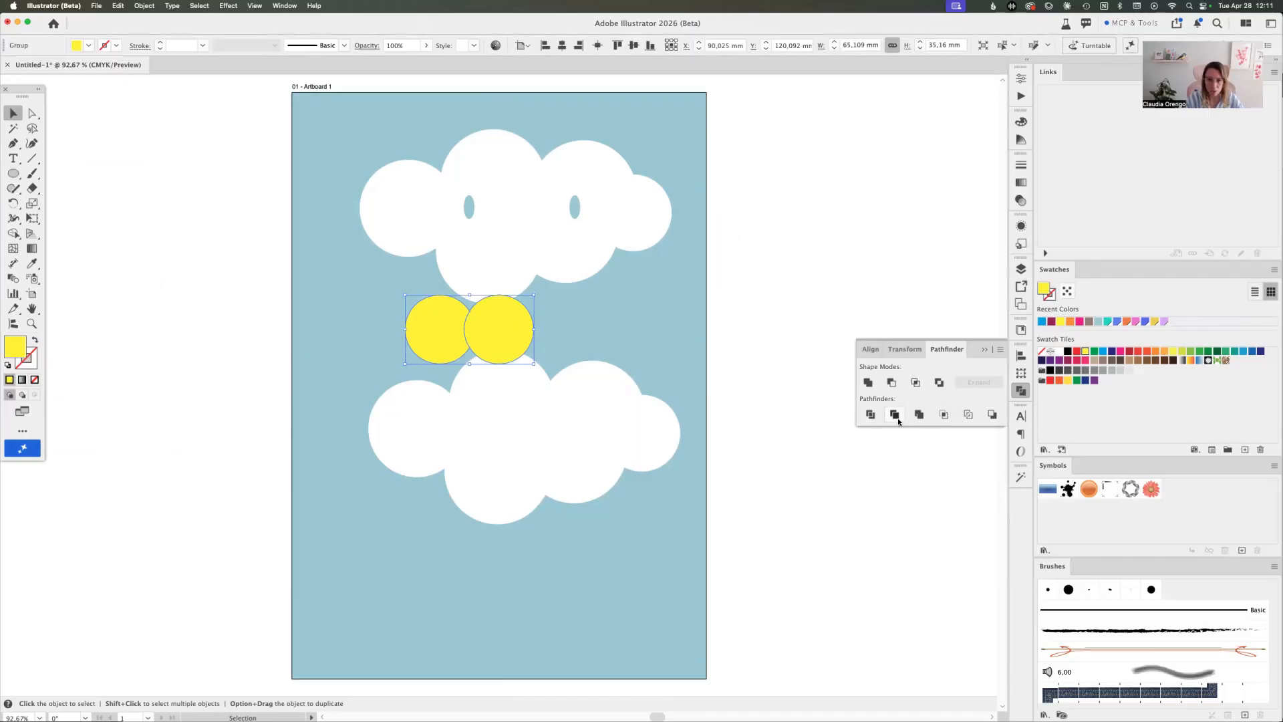
Move the full yellow circle over the lower right part of the notched yellow circle
double_click(484, 327)
click(443, 334)
double_click(749, 309)
drag(461, 326, 470, 370)
double_click(501, 333)
double_click(714, 343)
Select only the full circle inside the group and fill it with the bright pink swatch
key(a)
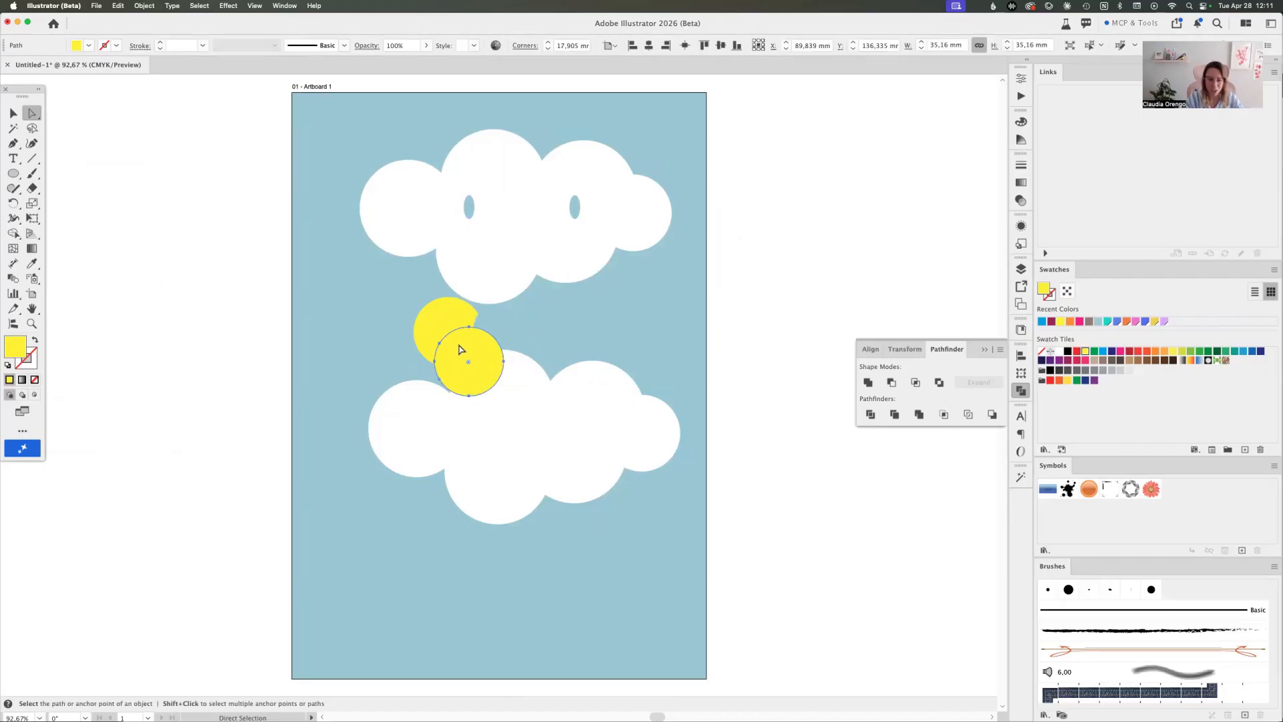
key(v)
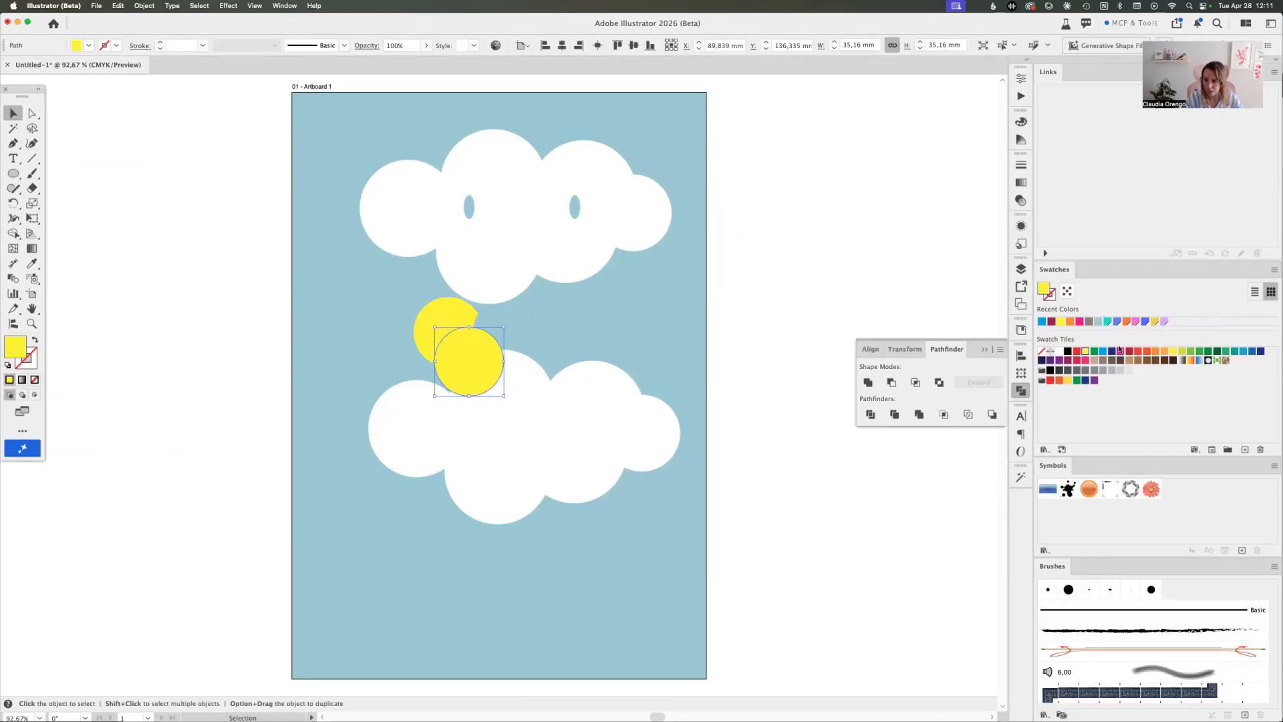
click(1120, 350)
Pull the pink circle and the yellow crescent apart inside their group
shift+click(435, 324)
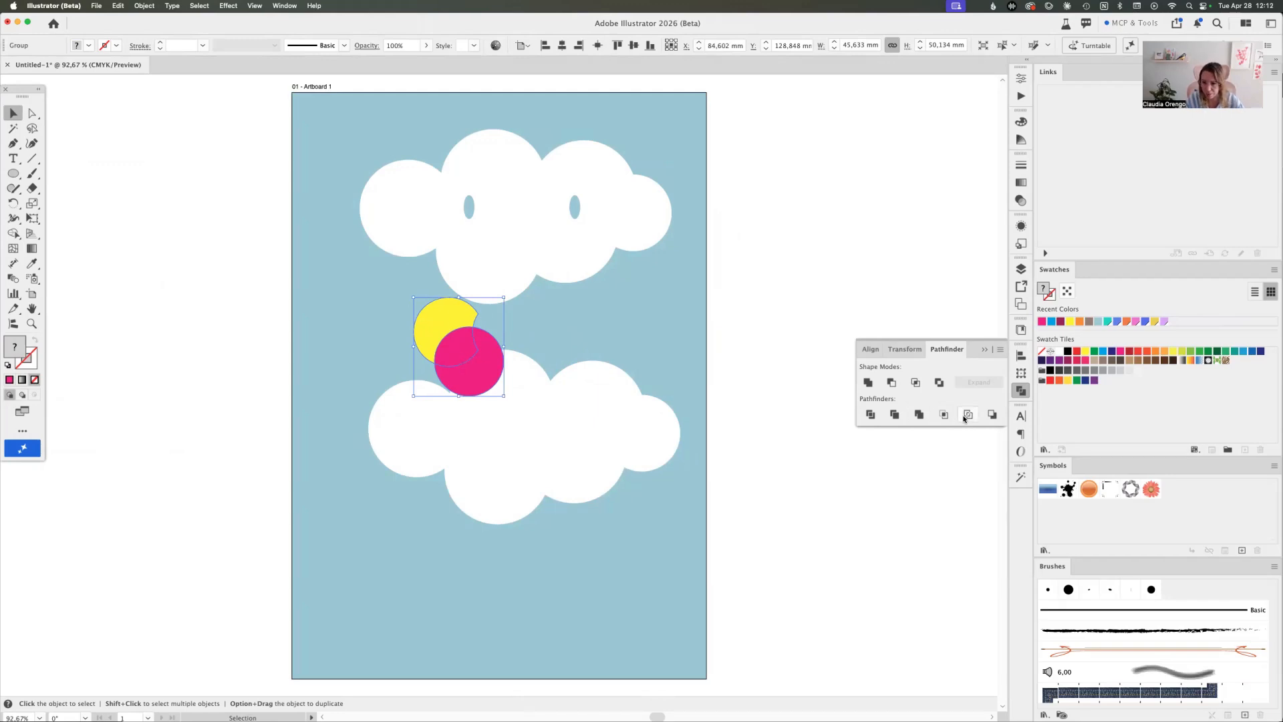
click(520, 388)
double_click(461, 359)
drag(475, 360, 540, 358)
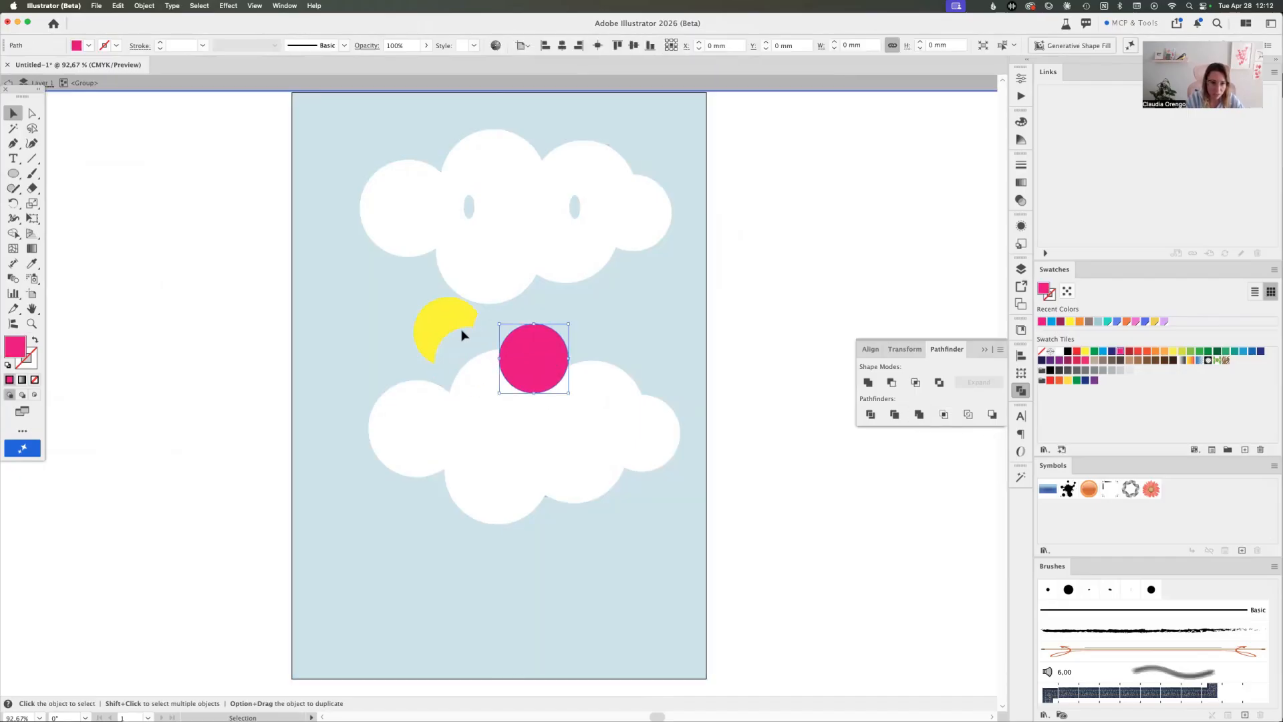
drag(446, 315, 421, 304)
Undo the separation of the pink circle and yellow crescent, and leave the group
key(super+z)
key(super+z)
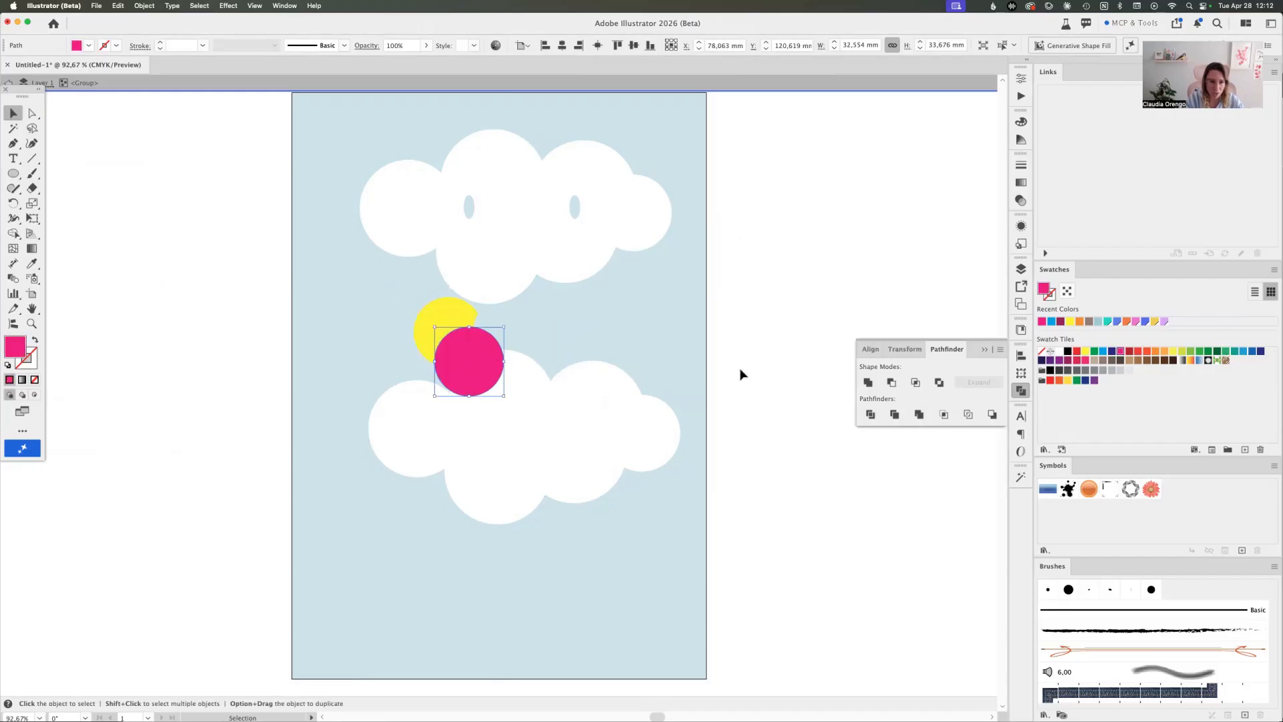
key(Escape)
click(740, 375)
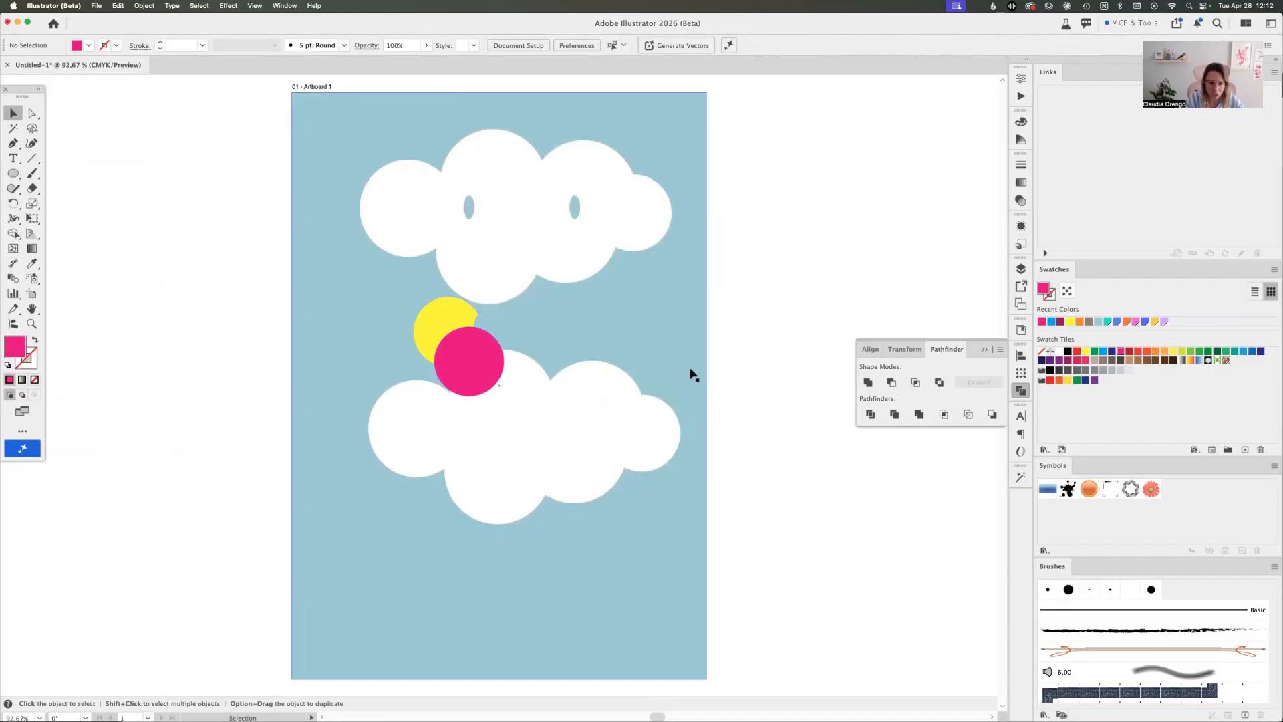
Try Crop on the yellow and pink circle group, and undo it
click(458, 363)
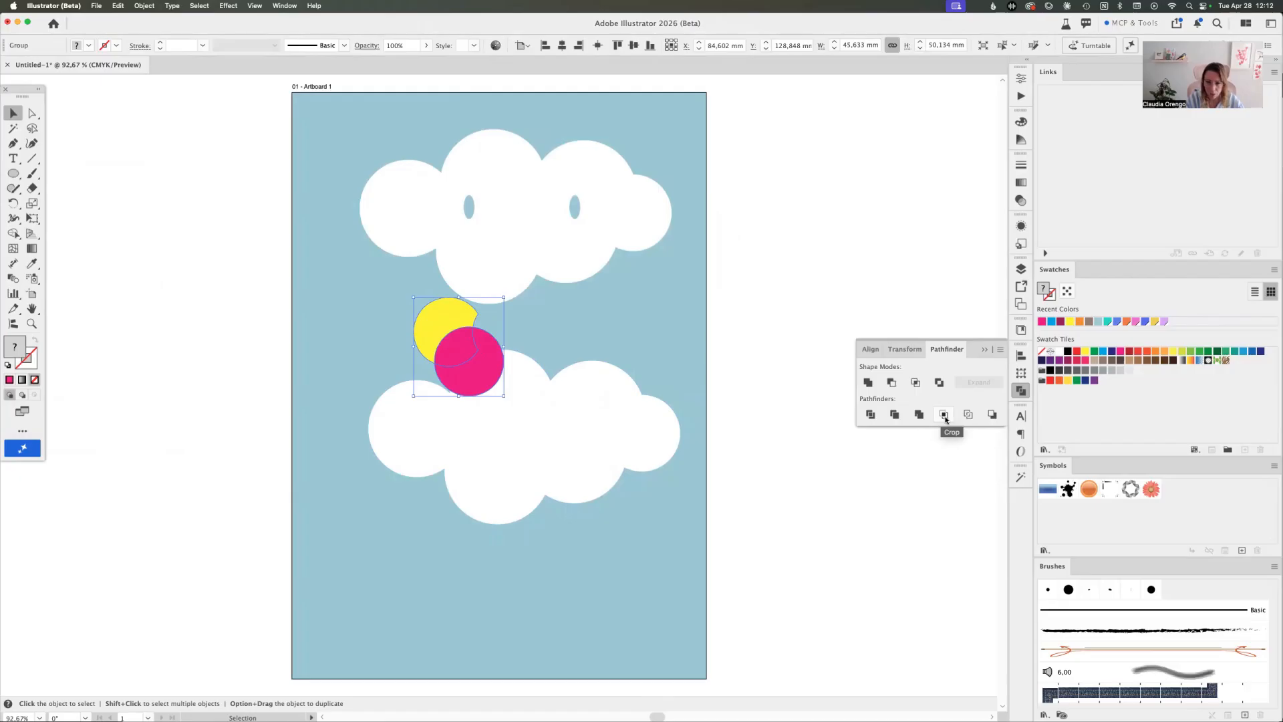
click(944, 415)
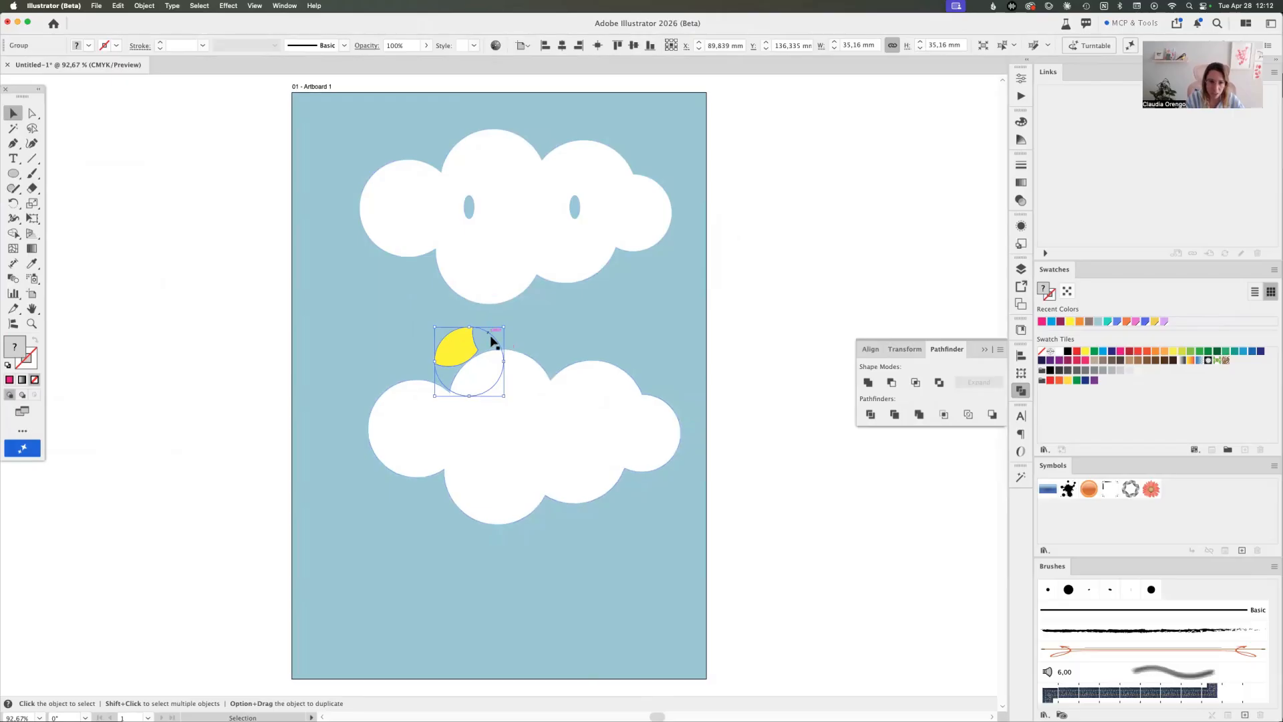
key(super+z)
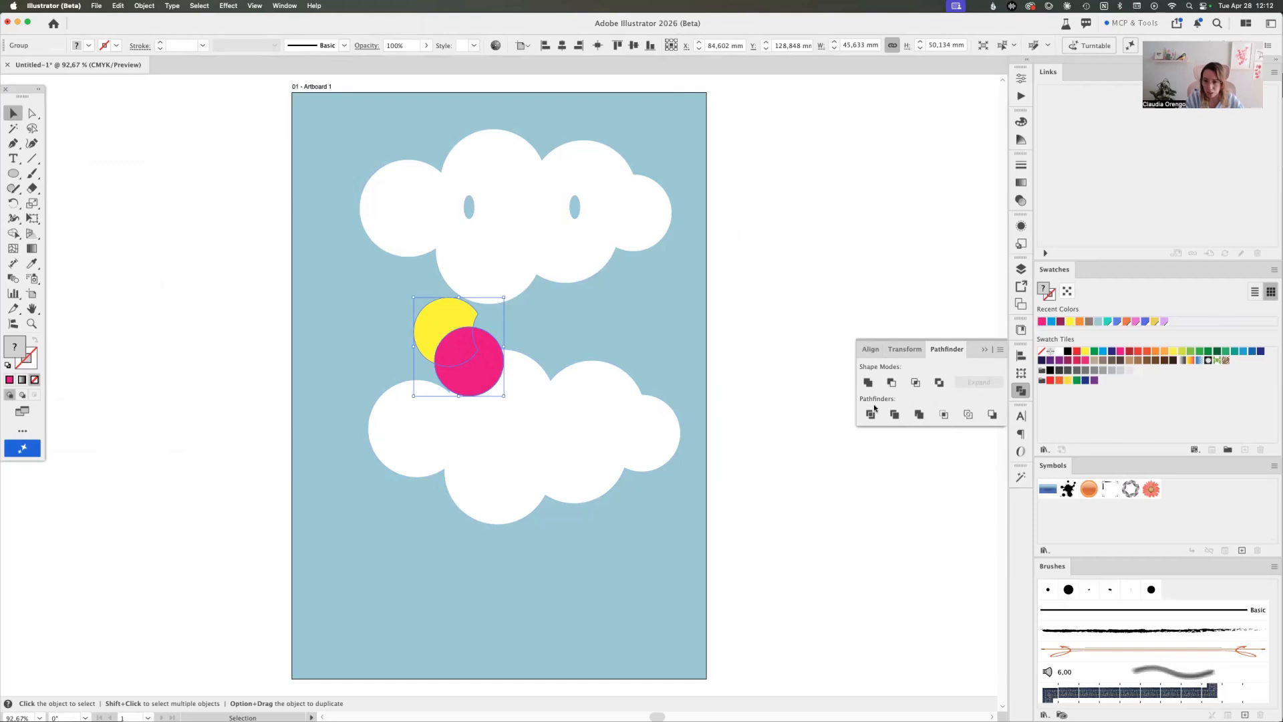
Apply Outline to the yellow and pink circles and pull the resulting line segments apart
click(969, 416)
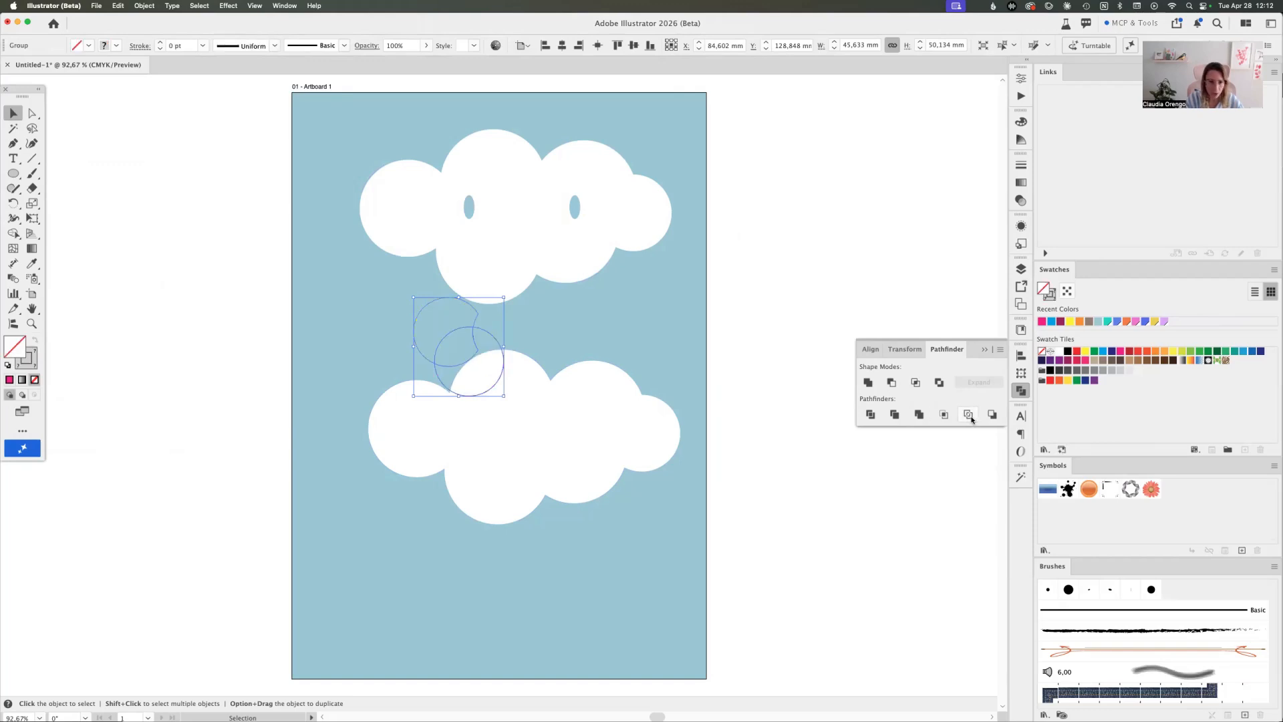
click(750, 346)
double_click(491, 335)
drag(491, 335, 395, 346)
drag(447, 298, 454, 271)
Undo the segment moves and the Outline operation, and deselect the filled circles
key(super+z)
key(super+z)
key(super+z)
key(super+z)
key(super+z)
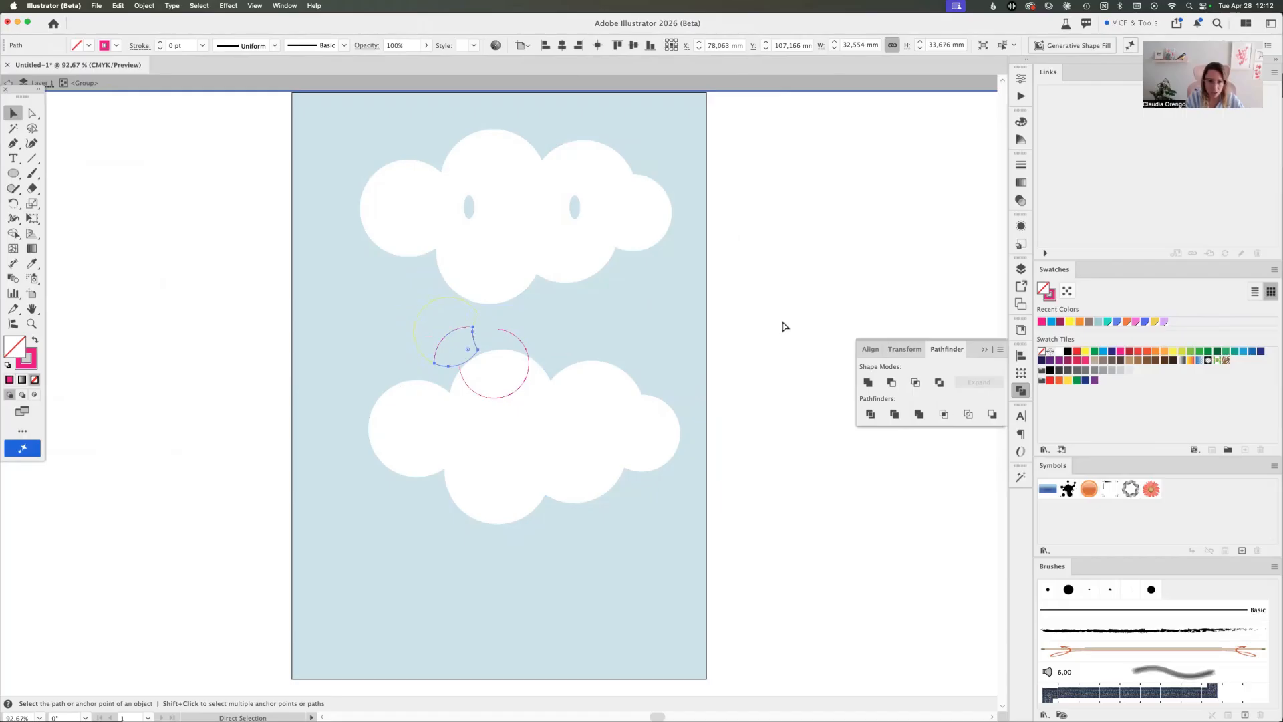
click(780, 325)
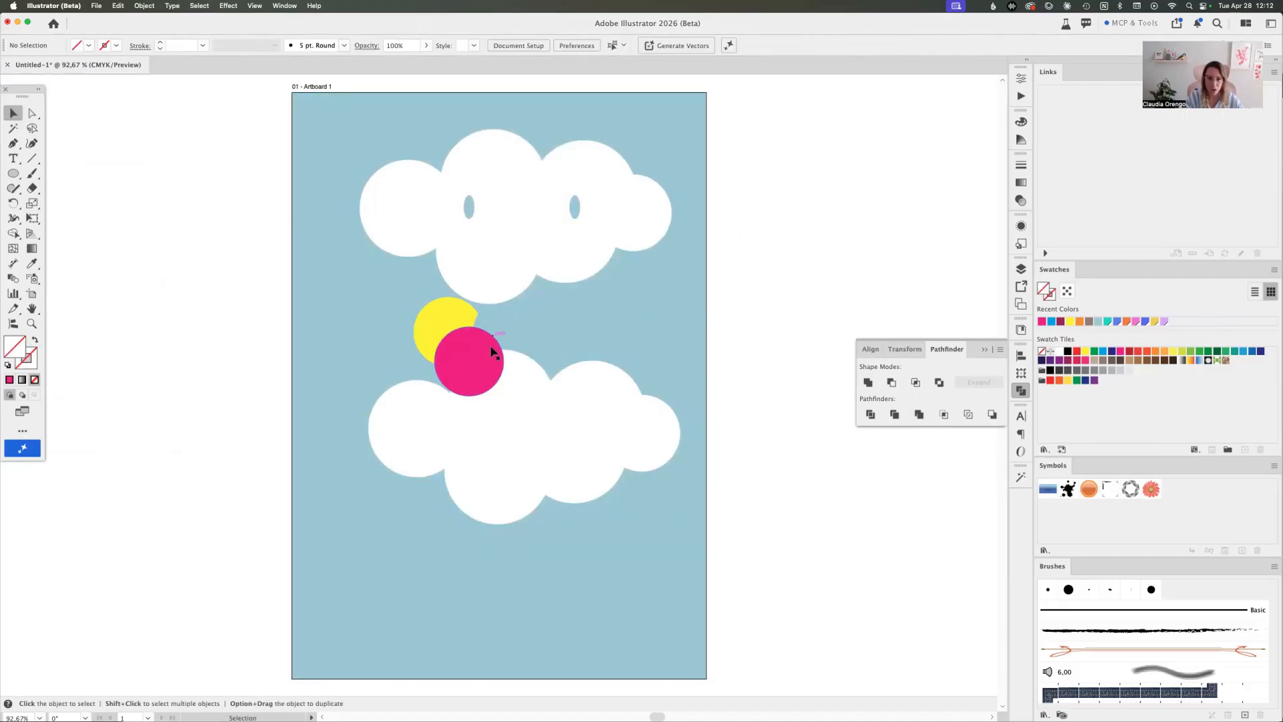
Apply Minus Back to the yellow and pink circles and move the remaining pink shape up and to the right
click(468, 338)
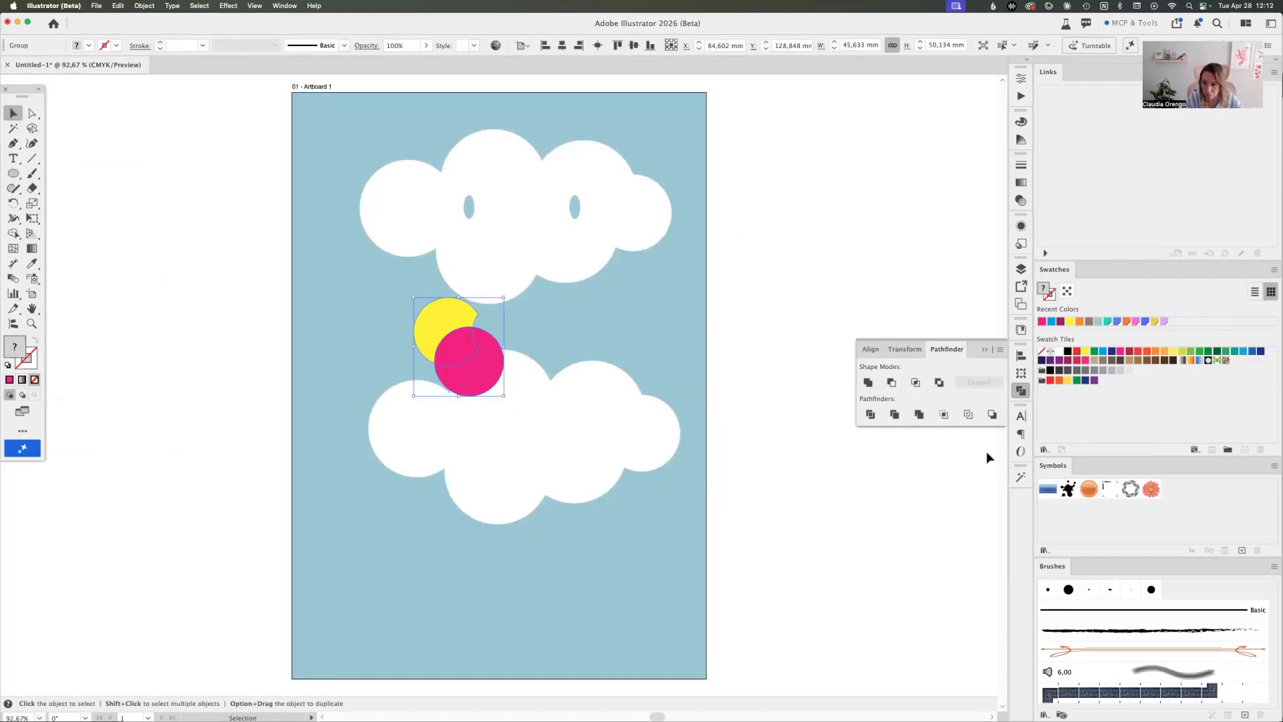
click(992, 415)
click(616, 358)
drag(485, 379, 532, 340)
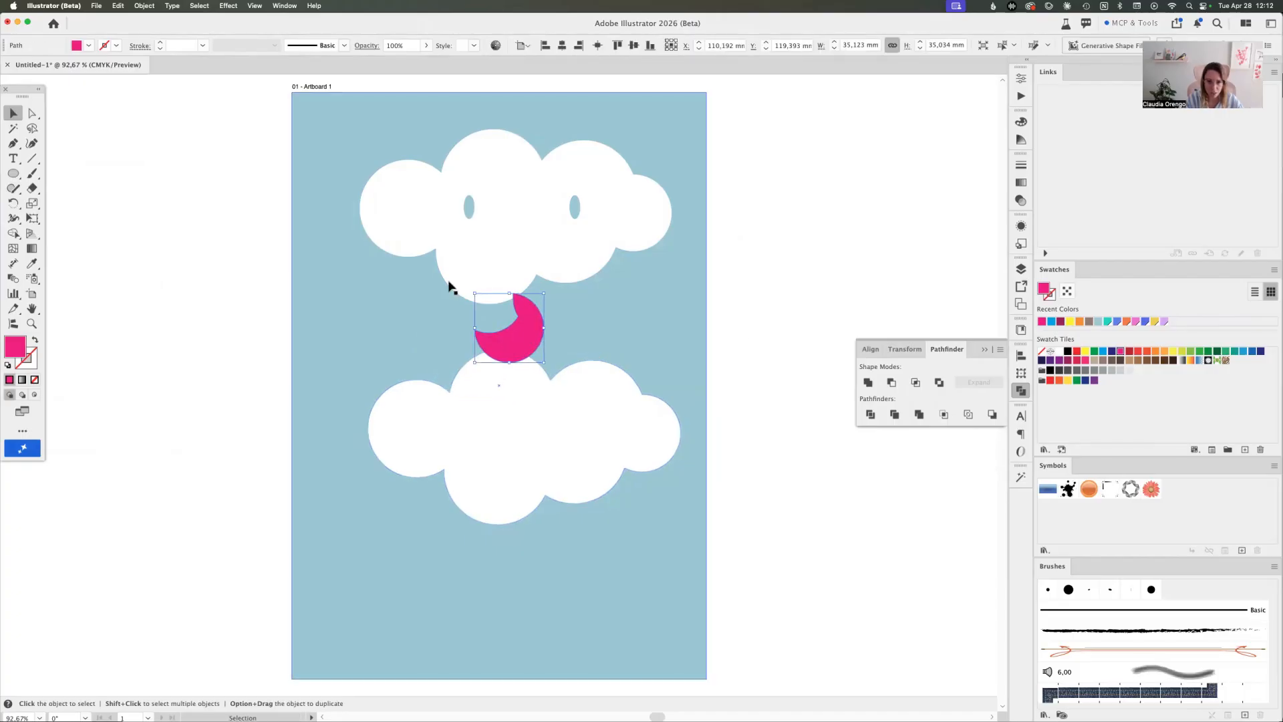
Undo the pink shape's move and the Minus Back operation, and clear the selection
key(super+z)
key(super+z)
click(762, 357)
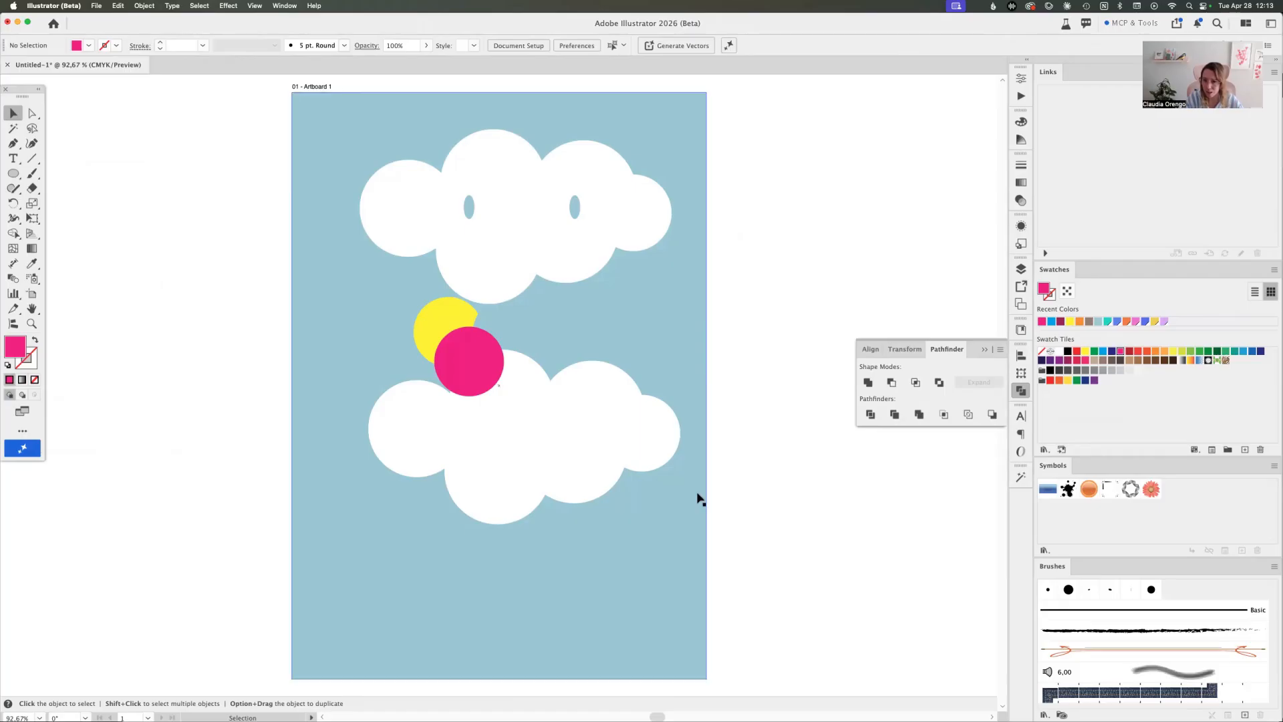
Move the yellow and pink circle group to the right, between the two clouds
drag(475, 361, 558, 344)
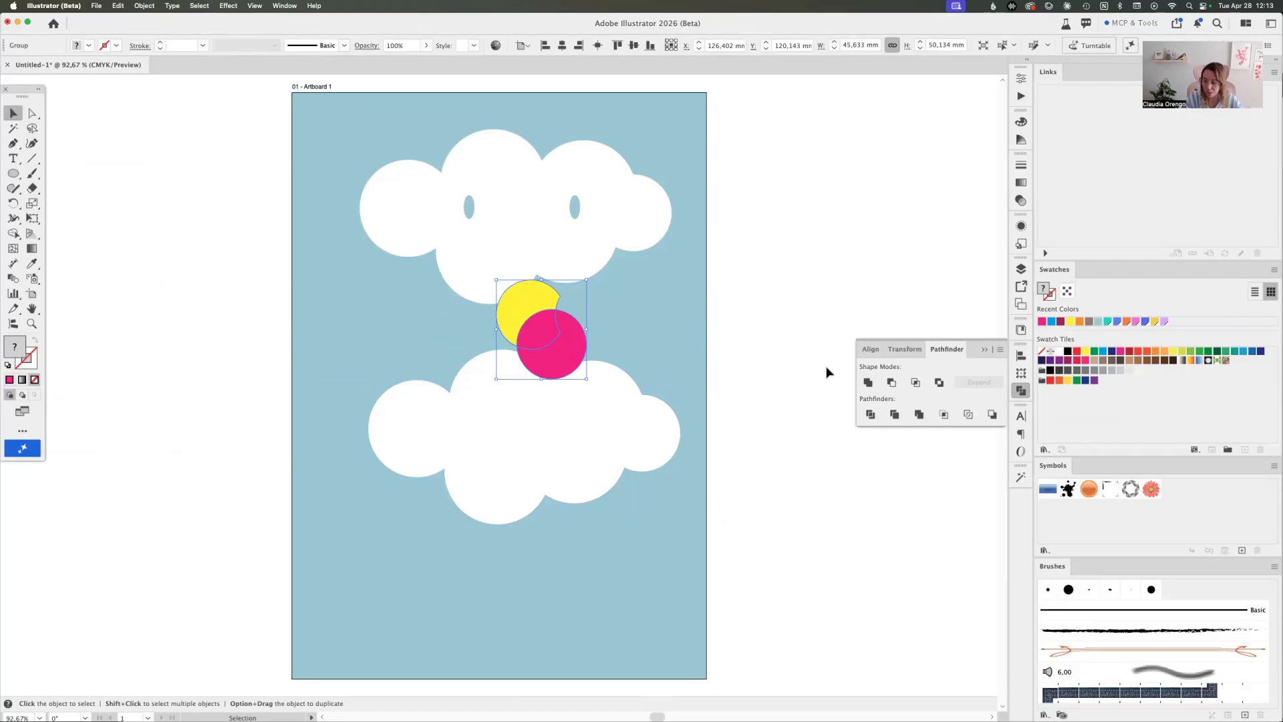